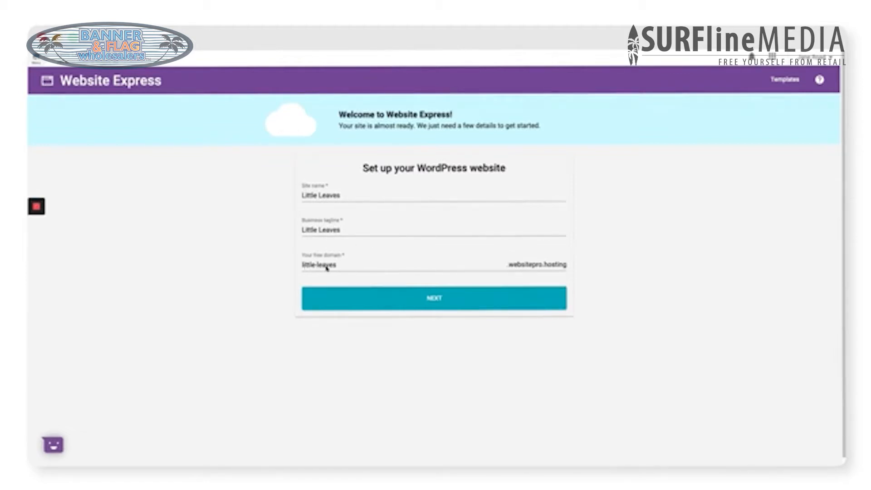
Step: Submit the Little Leaves site setup with the little-leaves free domain
left_click(418, 304)
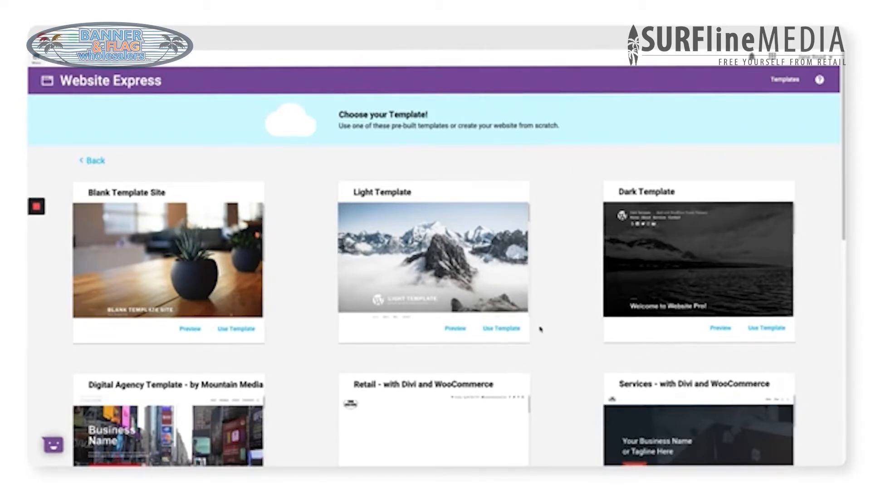
Step: Browse the template gallery and apply the Retail - with Divi and WooCommerce template
scroll(540, 329, "down", 3)
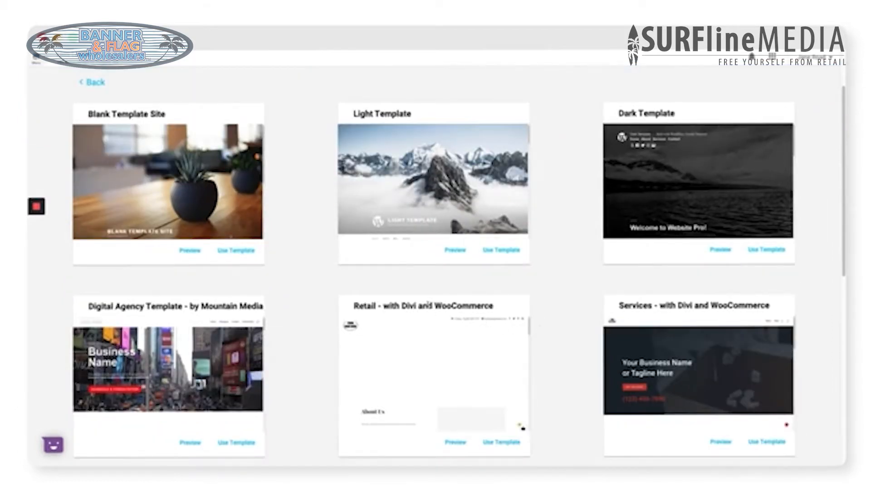
left_click_drag(383, 305, 501, 315)
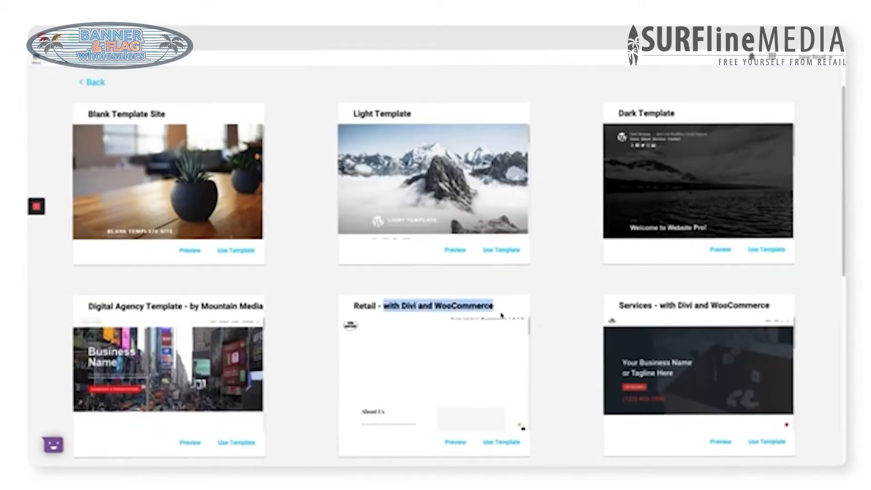
left_click(549, 303)
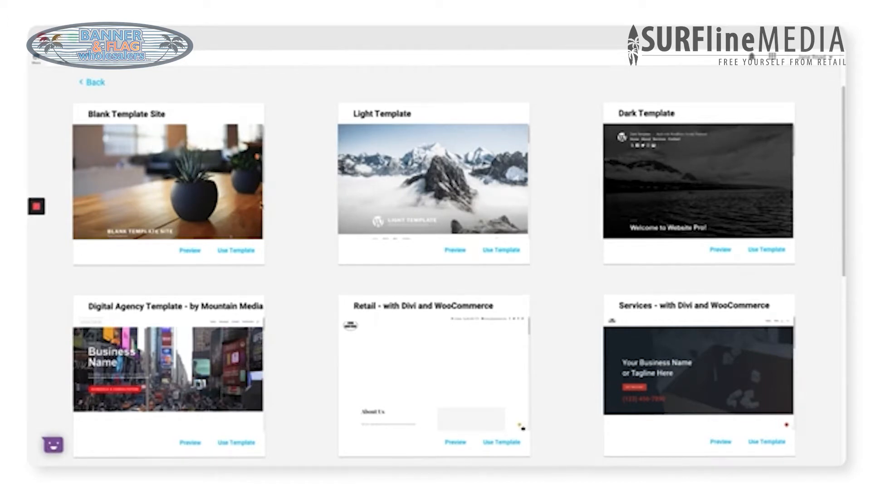
scroll(573, 319, "down", 5)
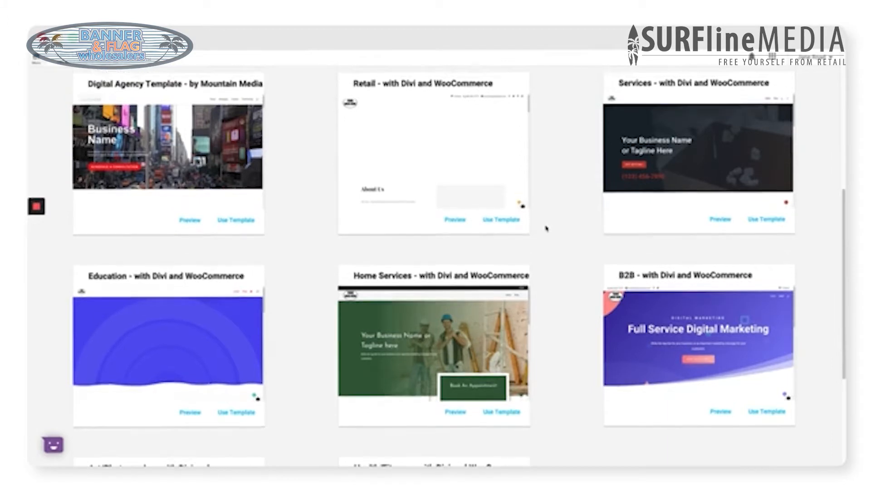
scroll(546, 229, "up", 2)
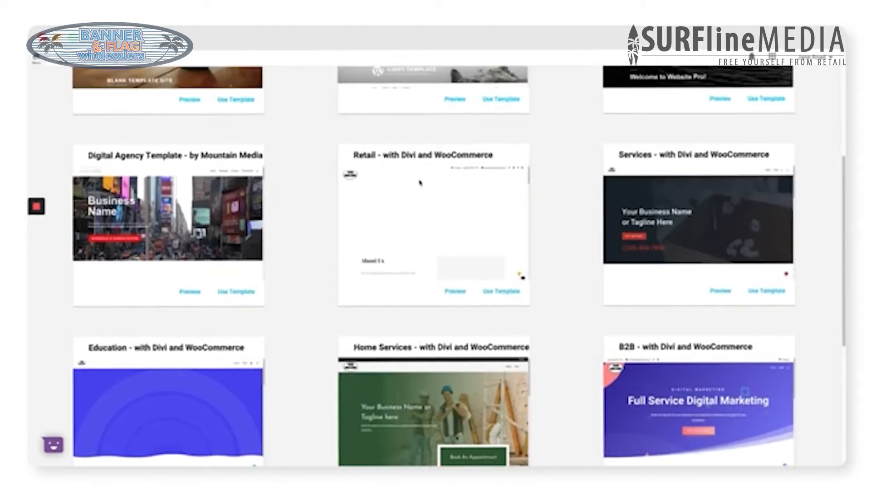
left_click(503, 296)
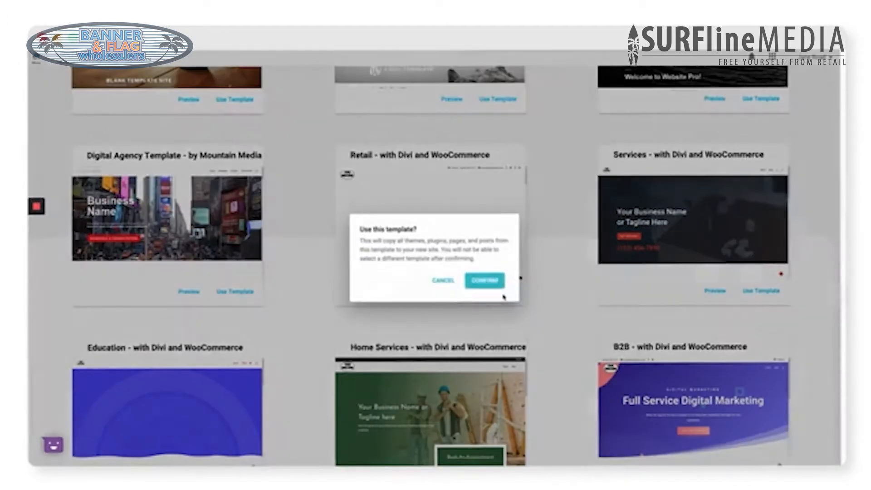
left_click(490, 280)
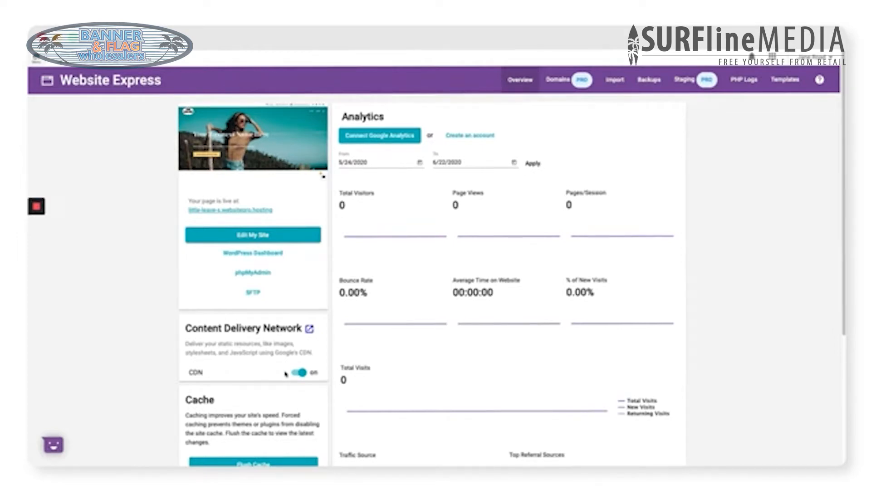
Step: Look over the Overview dashboard, then view the Import page's WordPress migration steps
scroll(286, 373, "down", 2)
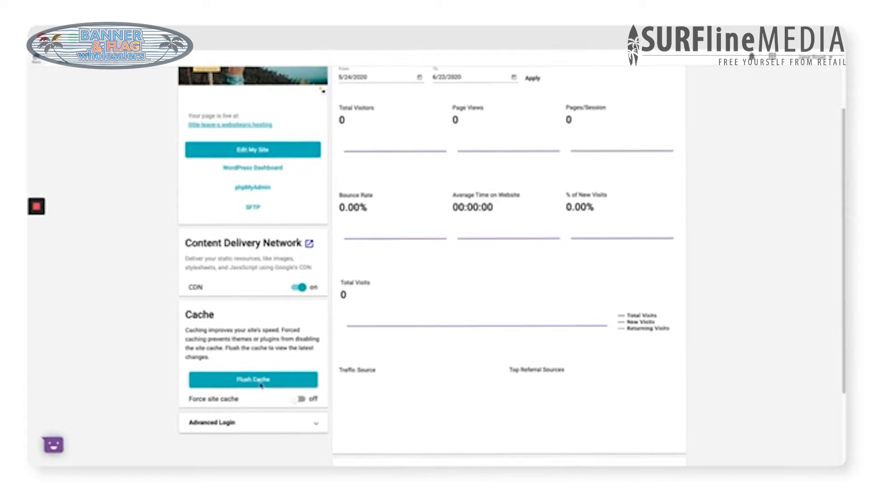
scroll(284, 384, "up", 1)
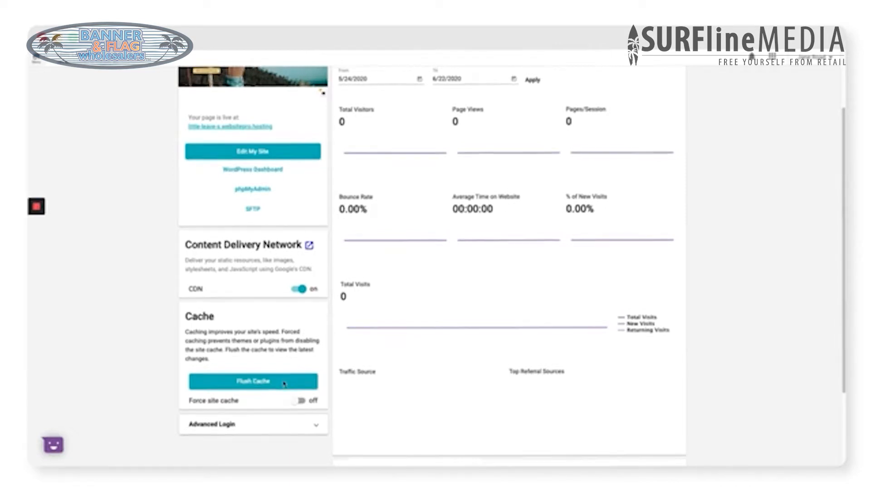
scroll(284, 384, "up", 3)
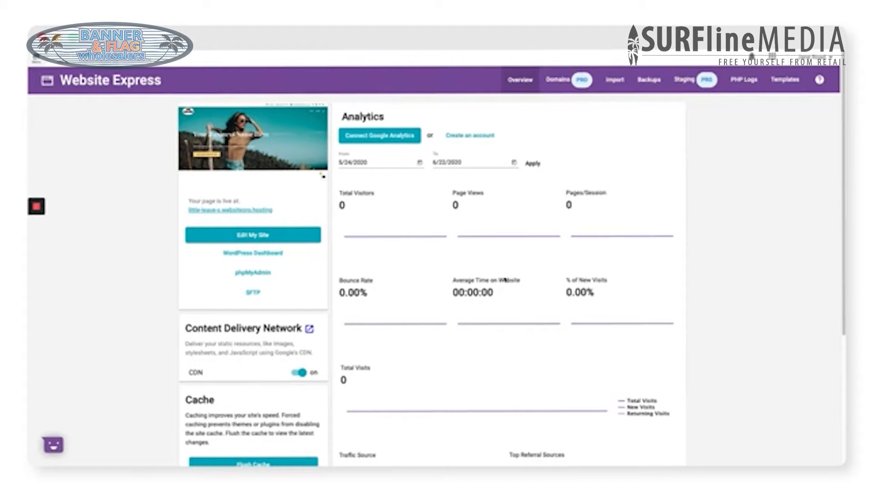
left_click(614, 80)
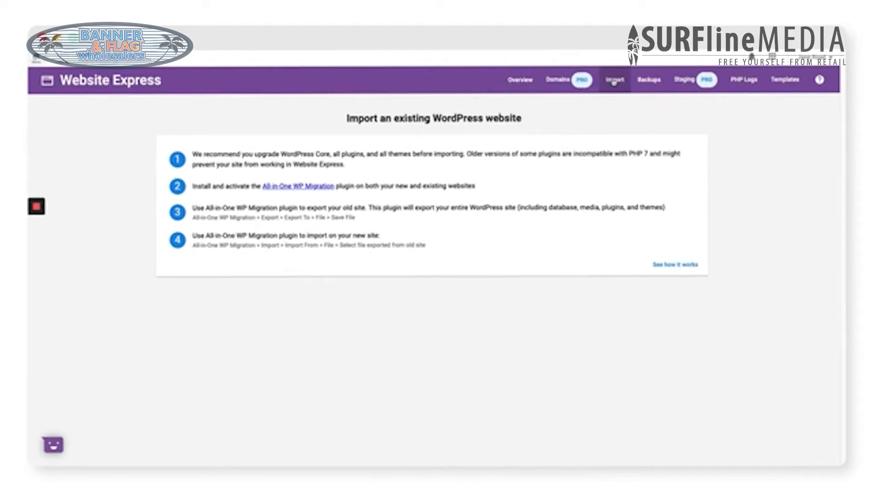
Step: Check the site's Backups and PHP Logs pages, then return to Overview
left_click(661, 82)
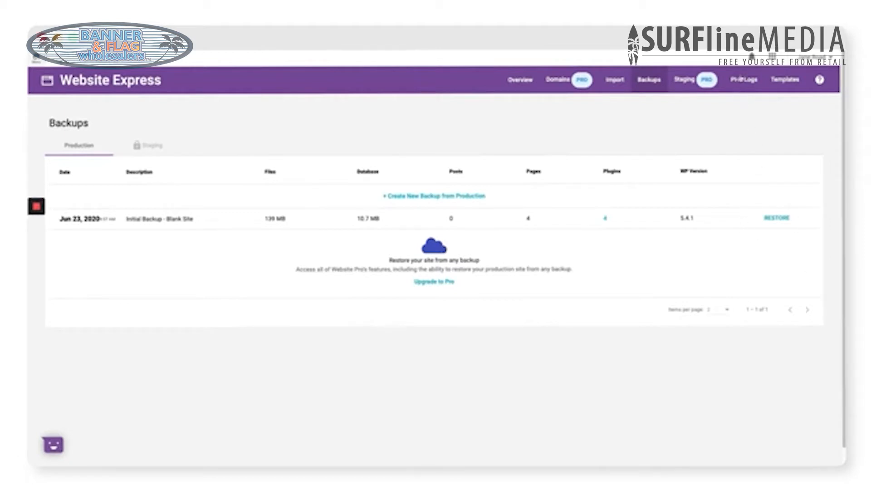
left_click(743, 80)
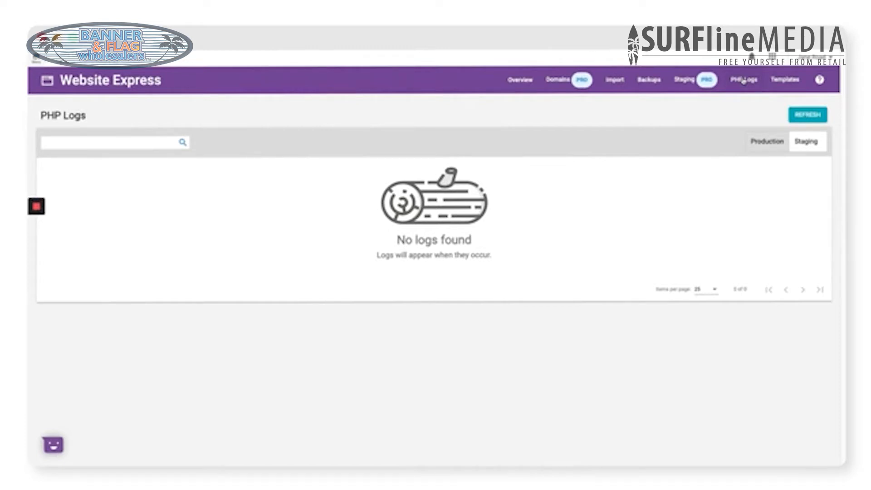
left_click(510, 85)
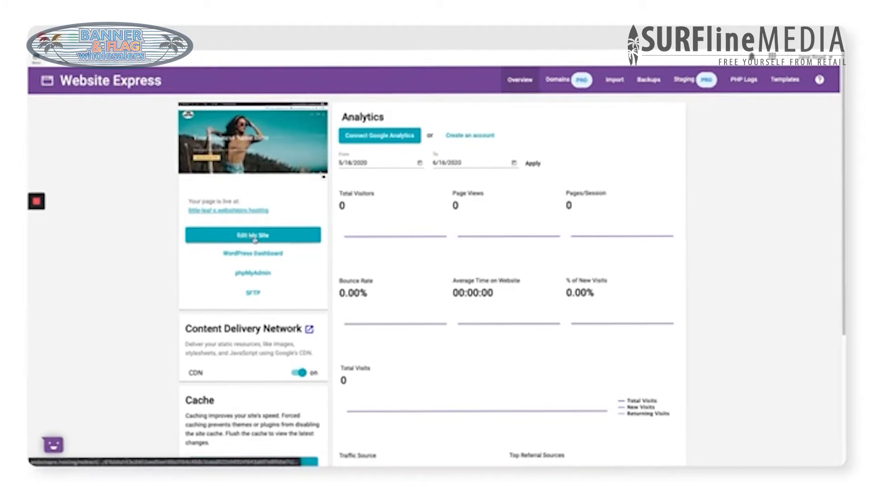
Step: Launch the Divi Visual Builder on the Little Leaves home page with Edit My Site
left_click(255, 239)
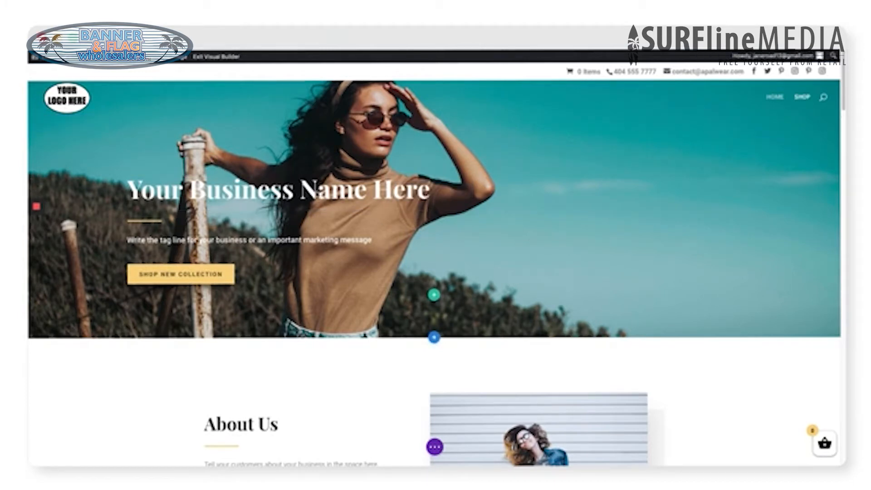
Step: Retitle the hero 'Little Leaves' and rewrite its tagline as 'Give the gift of green'
key("ctrl+a")
type("Little Leaves")
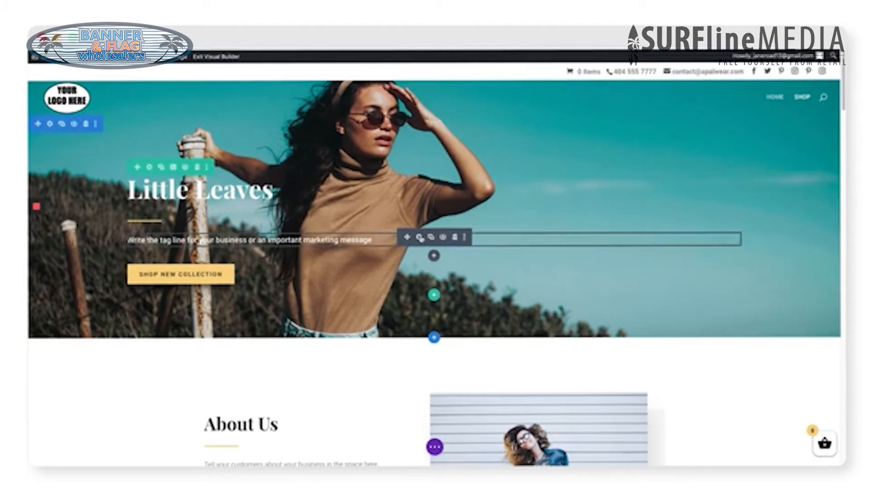
left_click(420, 238)
double_click(565, 239)
key("ctrl+a")
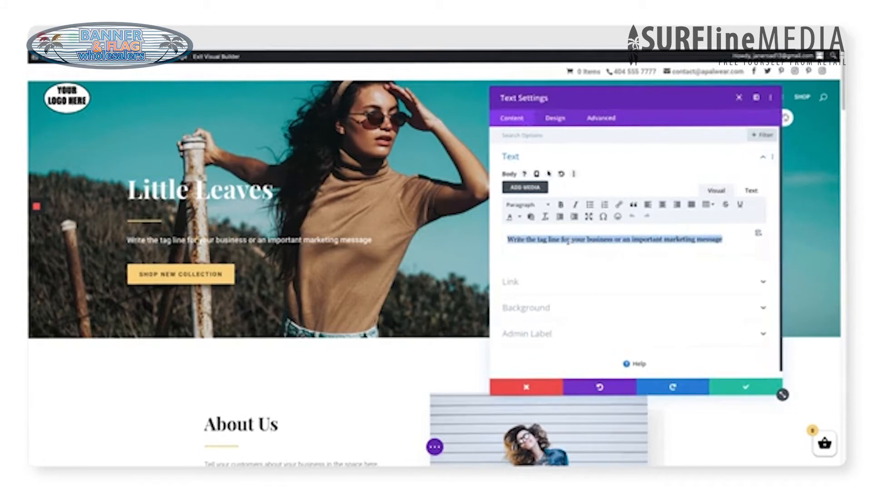
type("Give th")
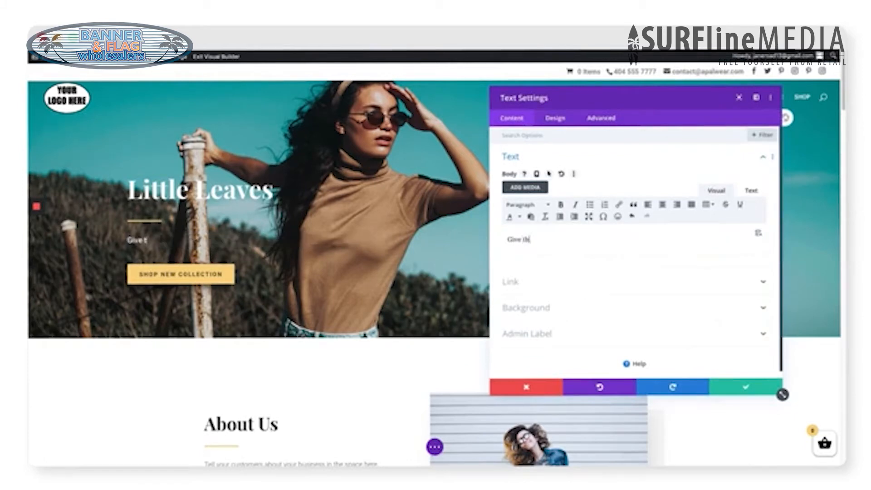
type("e gift of green!")
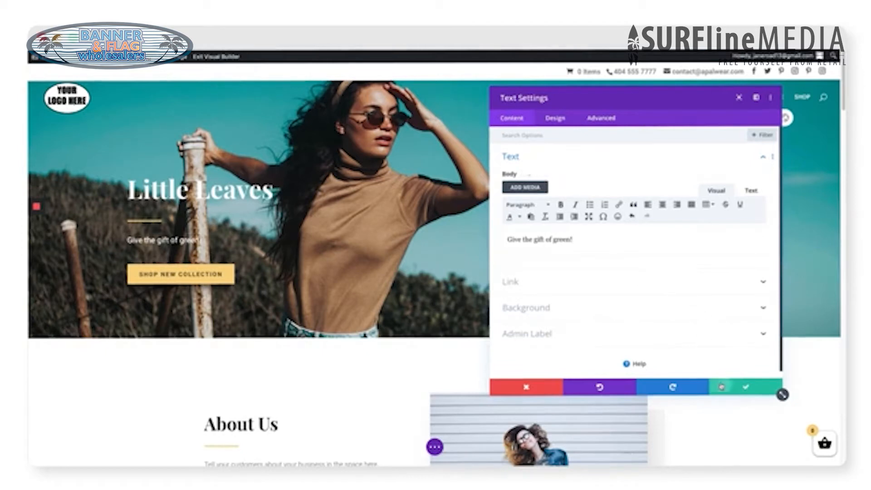
left_click(721, 386)
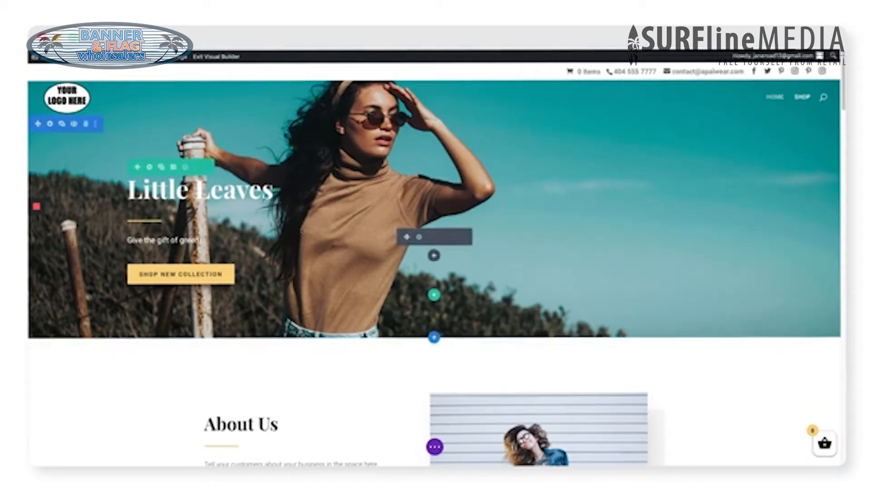
Step: Replace the hero section's background photo with the teal potted-plants Header-Image.jpg
left_click(49, 124)
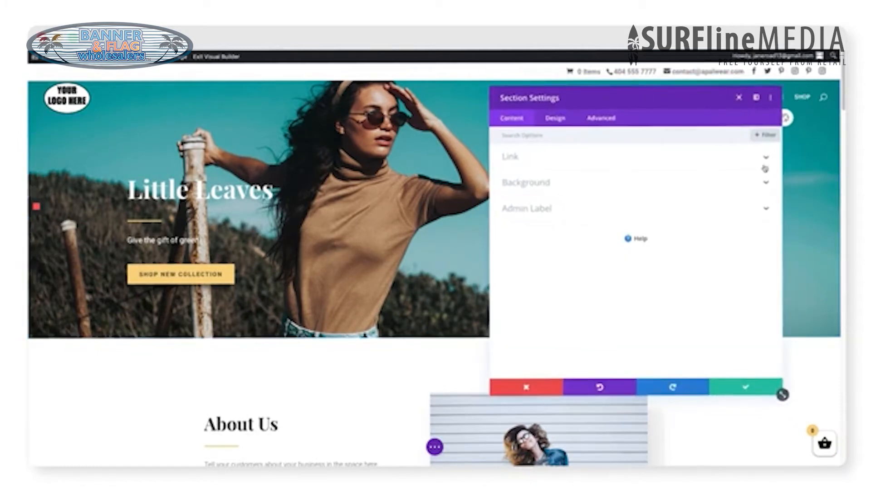
left_click(764, 185)
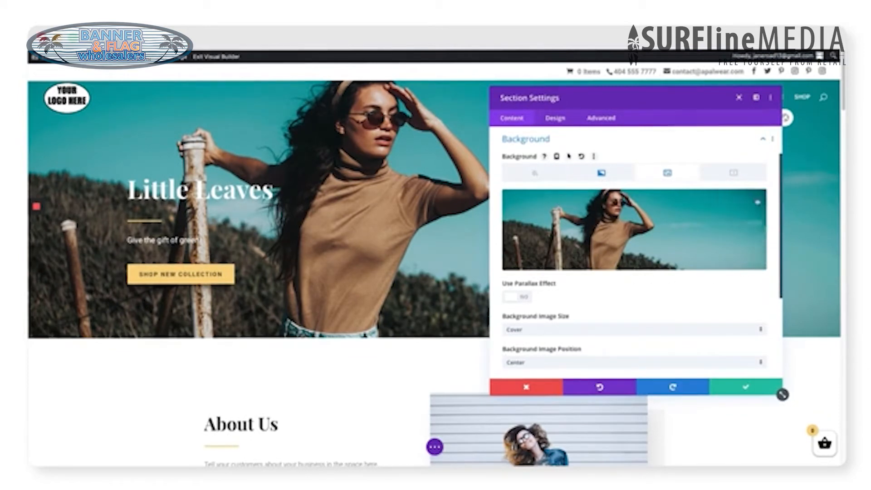
left_click(743, 201)
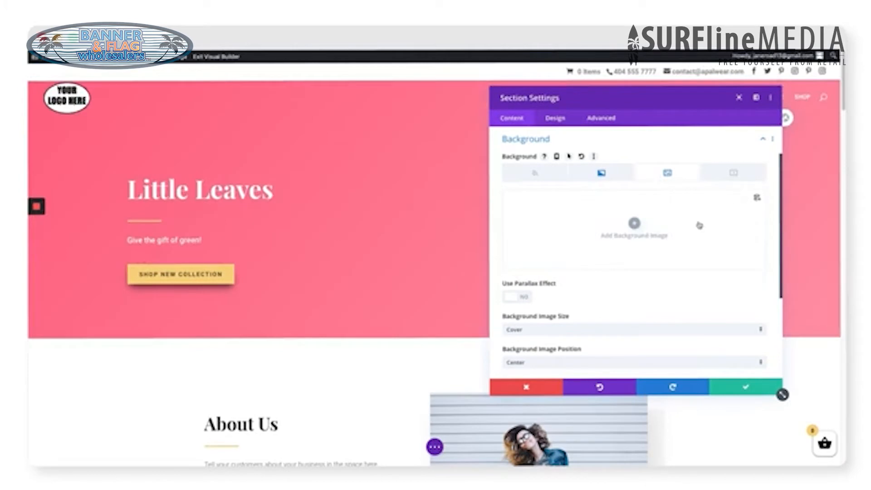
left_click(634, 224)
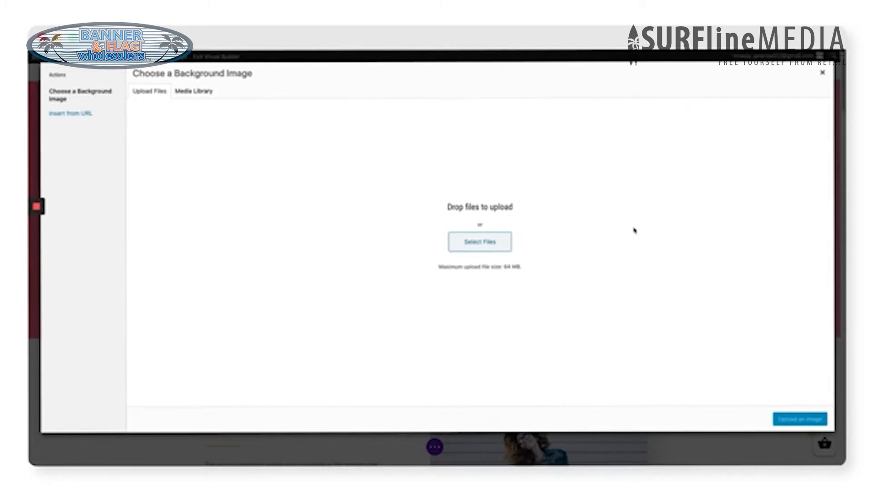
left_click_drag(726, 295, 580, 311)
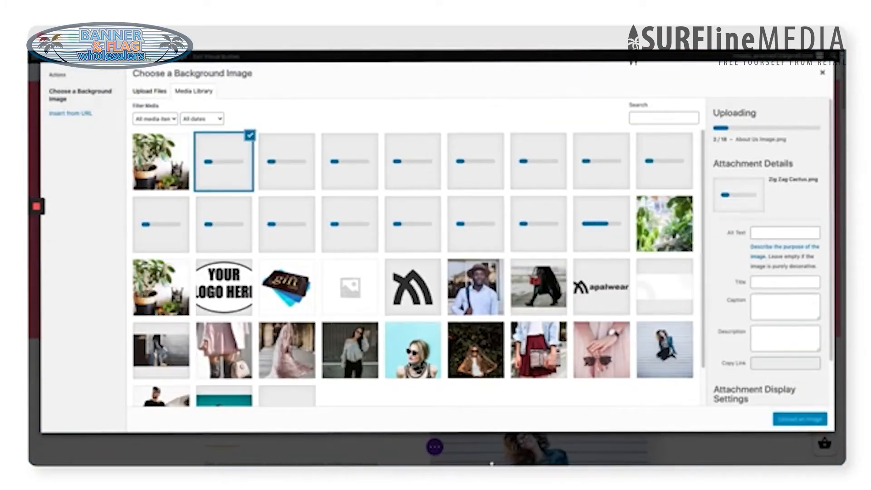
mouse_move(488, 449)
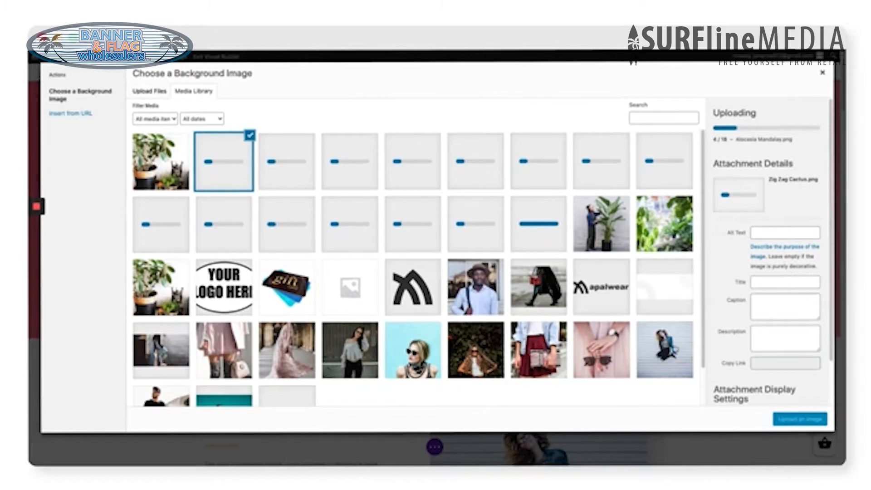
left_click(665, 350)
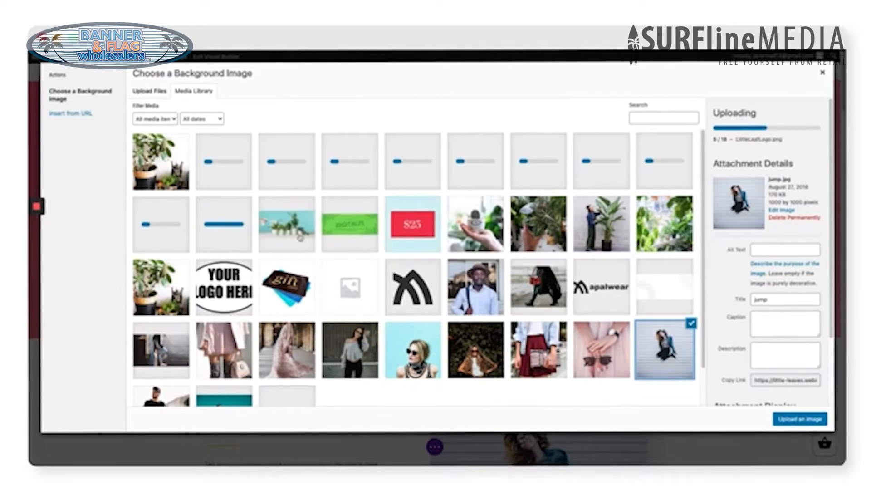
left_click(299, 235)
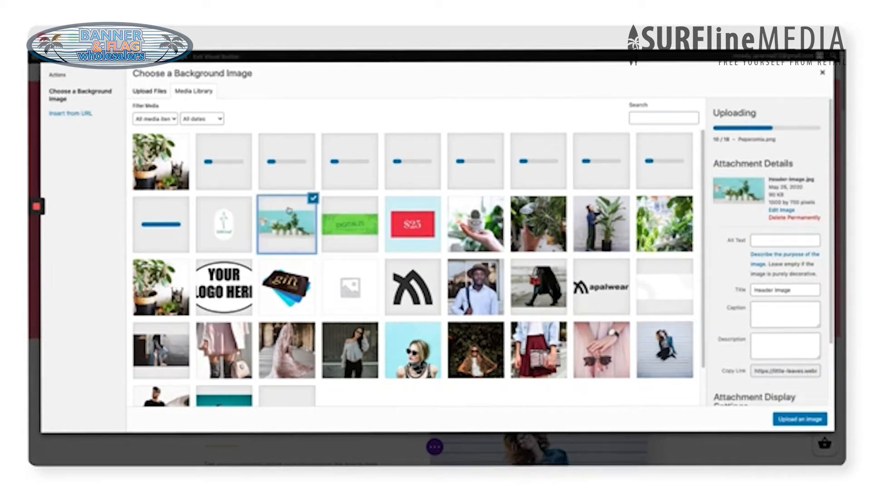
left_click(800, 418)
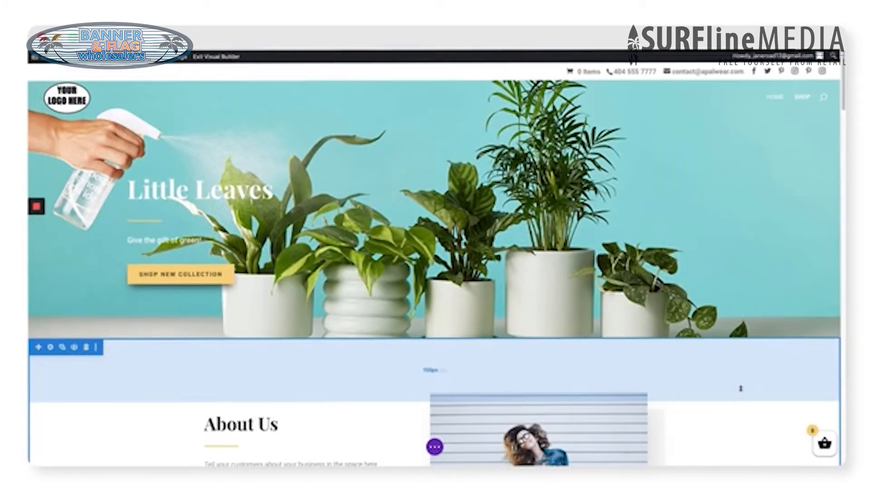
Step: Swap the About Us jumping-woman photo for About-Us-Image.png, a woman beside a plant
scroll(706, 357, "down", 5)
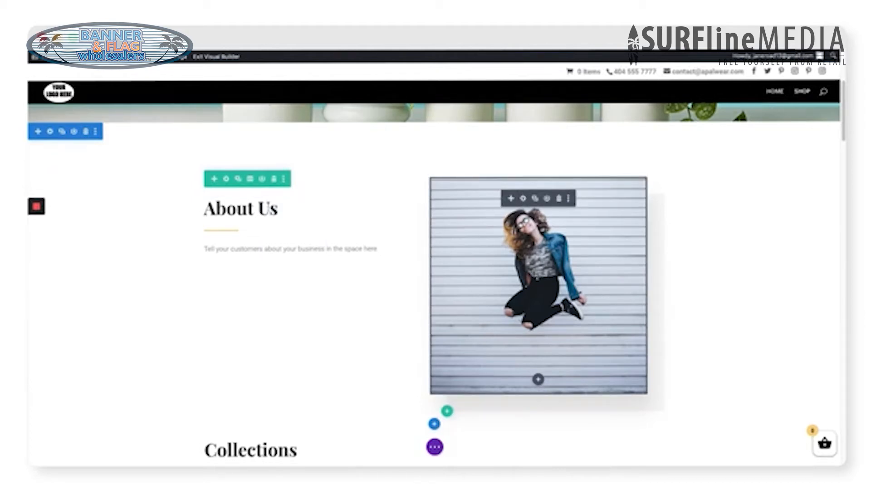
left_click(523, 198)
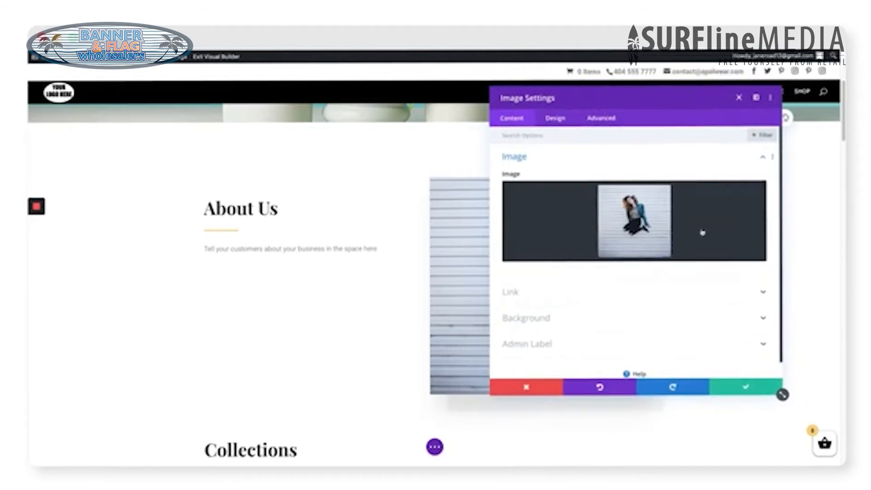
left_click(741, 193)
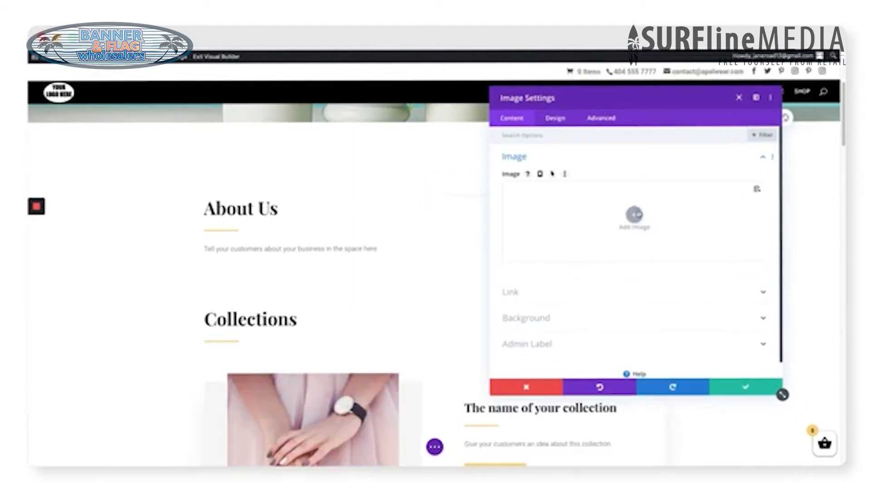
left_click(635, 213)
left_click(295, 229)
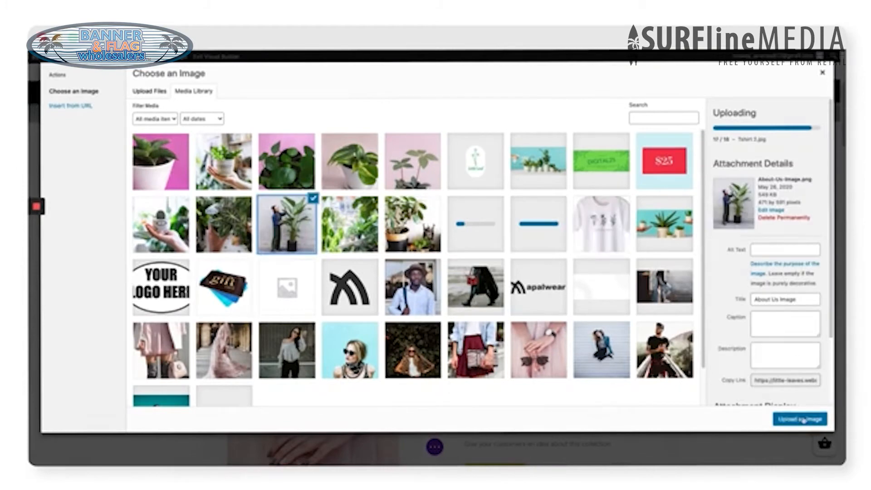
left_click(801, 419)
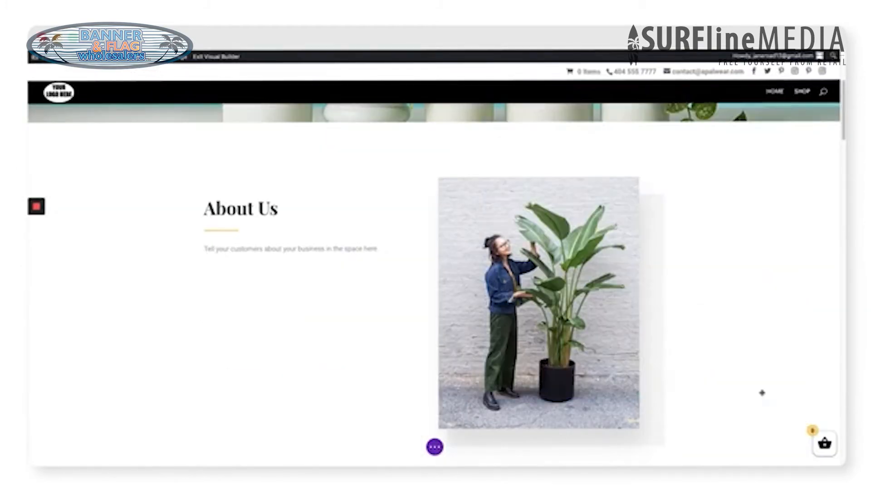
left_click(764, 391)
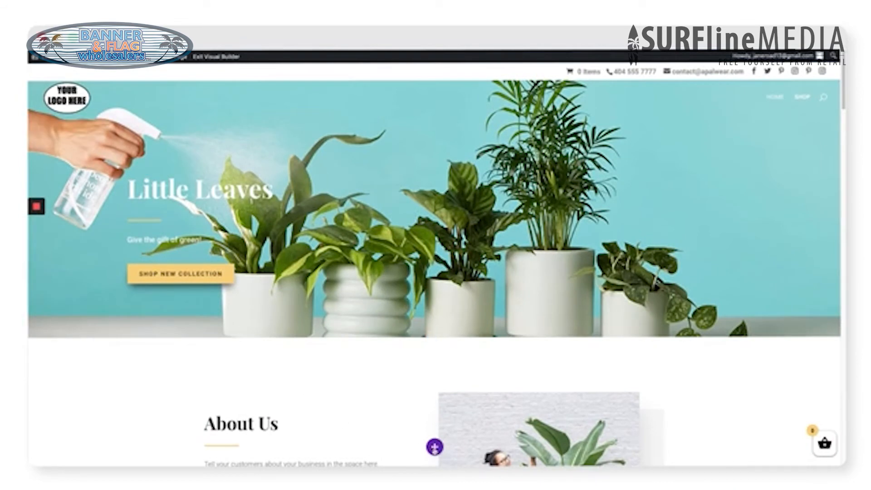
Step: Save the home page, exit the Visual Builder and go to the Shop page
left_click(435, 447)
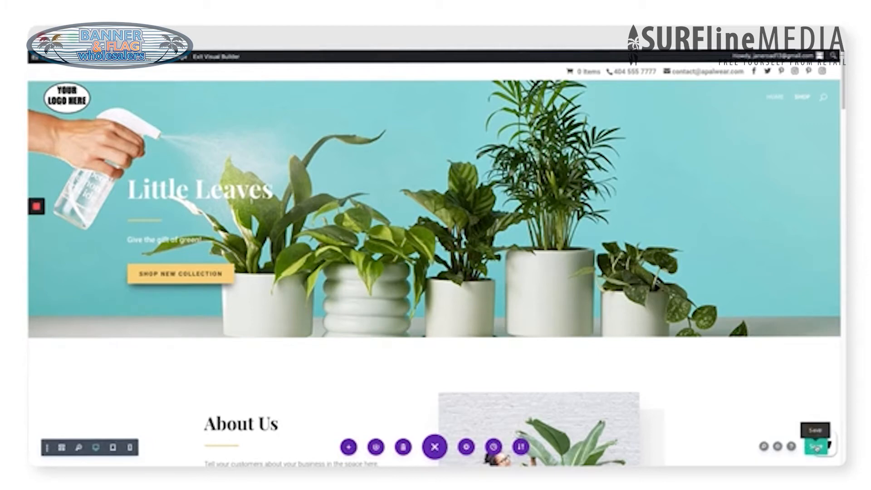
left_click(816, 448)
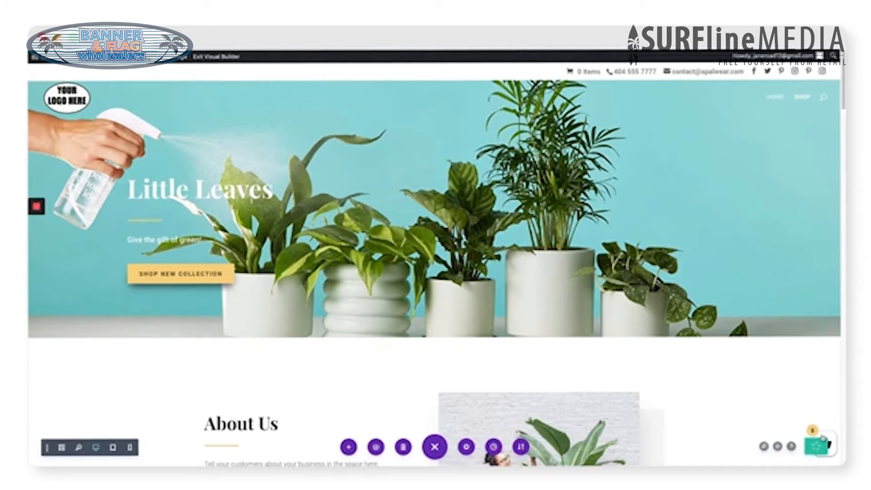
left_click(217, 57)
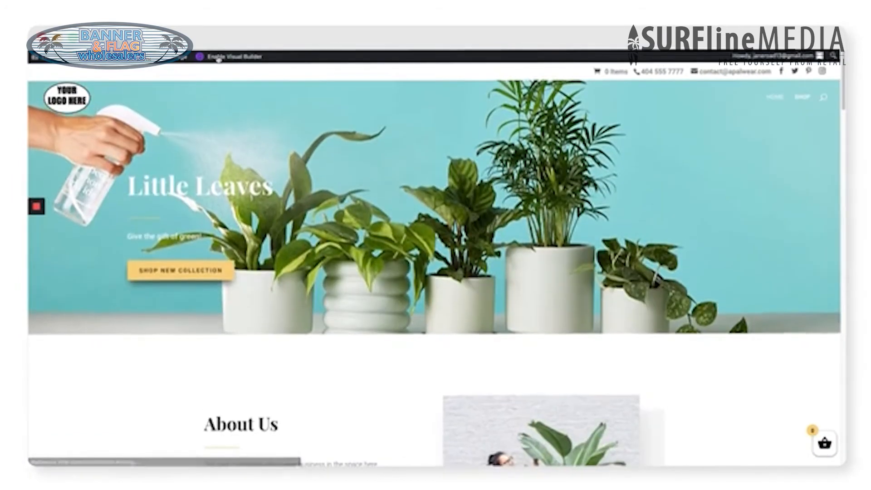
left_click(801, 97)
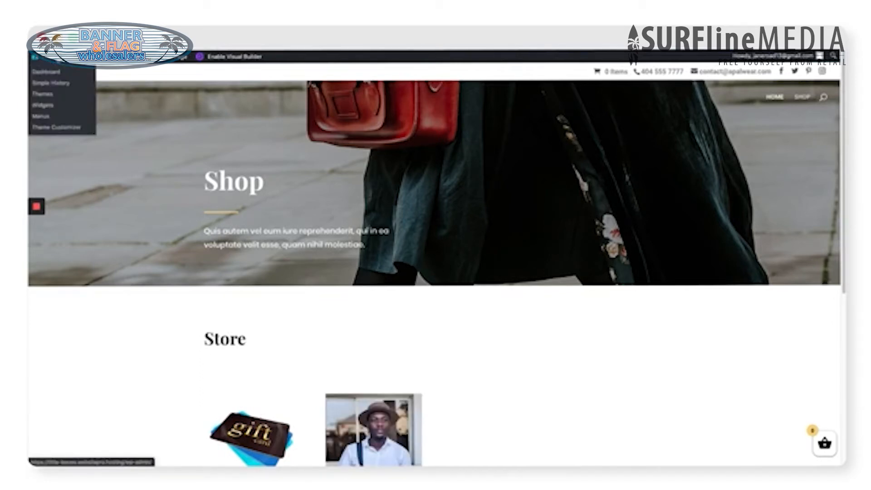
Step: Open Divi Theme Options in the dashboard and clear the current logo address
left_click(32, 56)
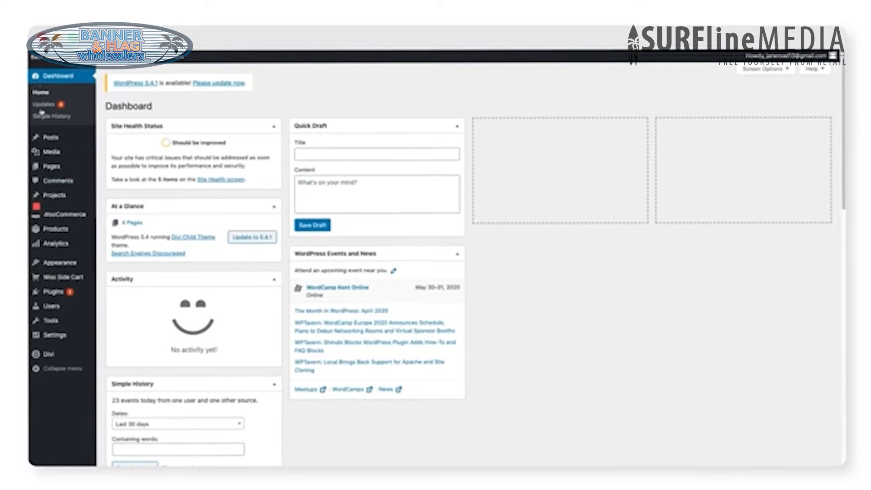
mouse_move(61, 359)
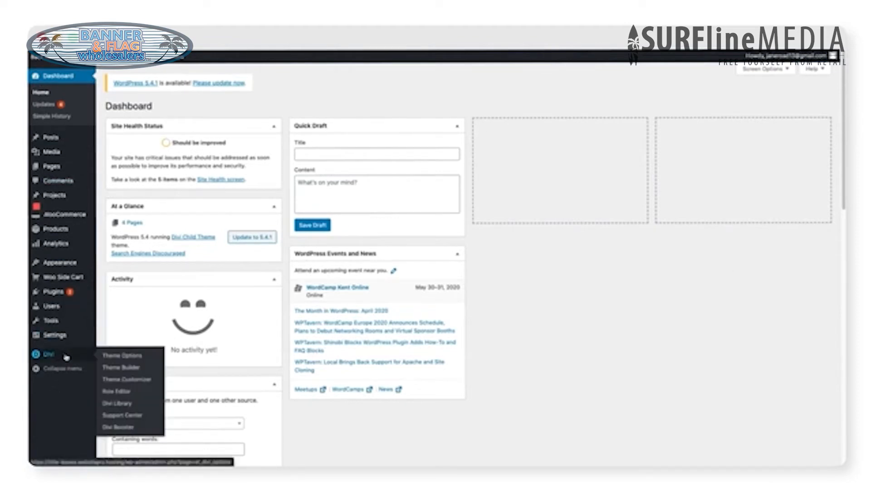
left_click(45, 356)
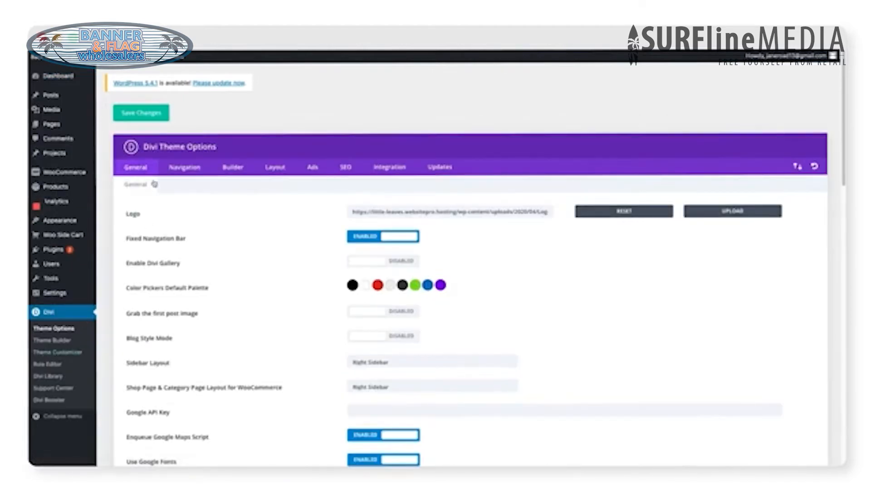
left_click_drag(124, 213, 787, 220)
left_click(569, 220)
Step: Set LittleLeafLogo as the site logo, save the theme options, and open the Theme Customizer
left_click(739, 216)
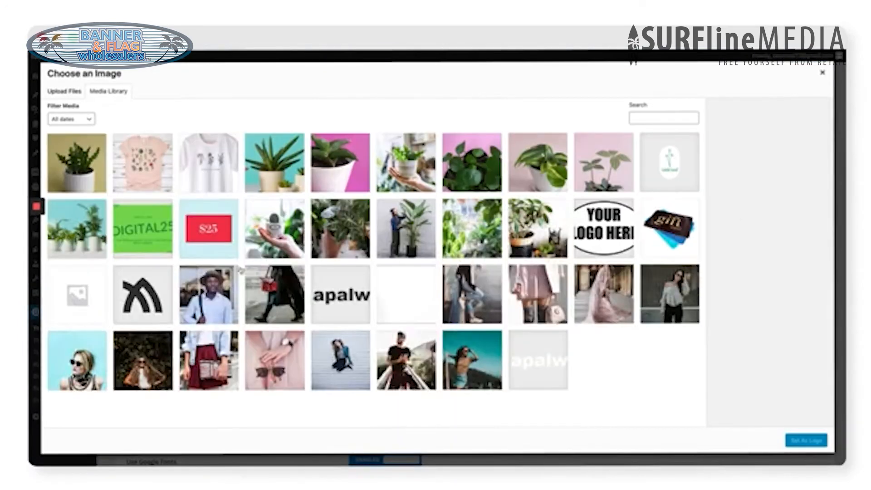
left_click(694, 158)
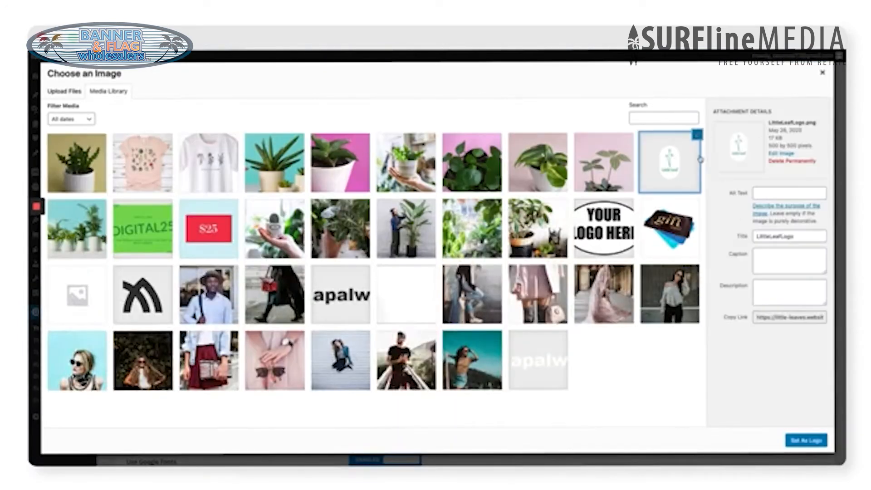
left_click(807, 442)
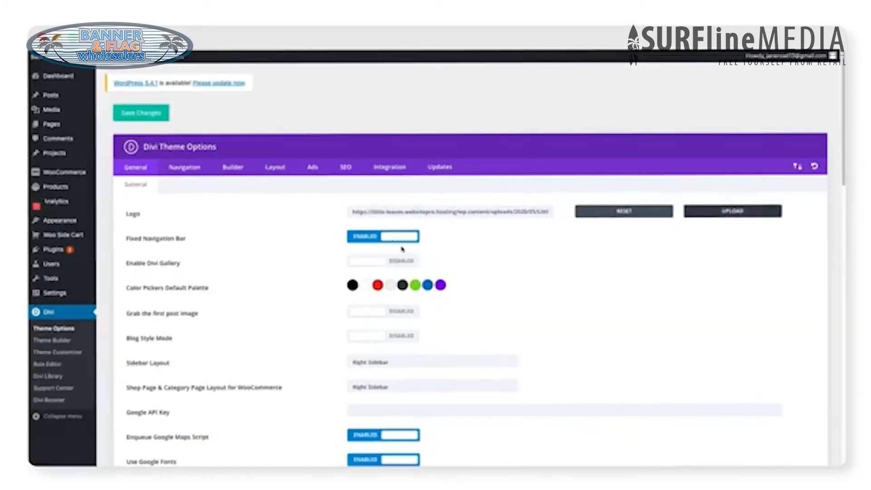
scroll(328, 268, "down", 8)
scroll(328, 268, "down", 10)
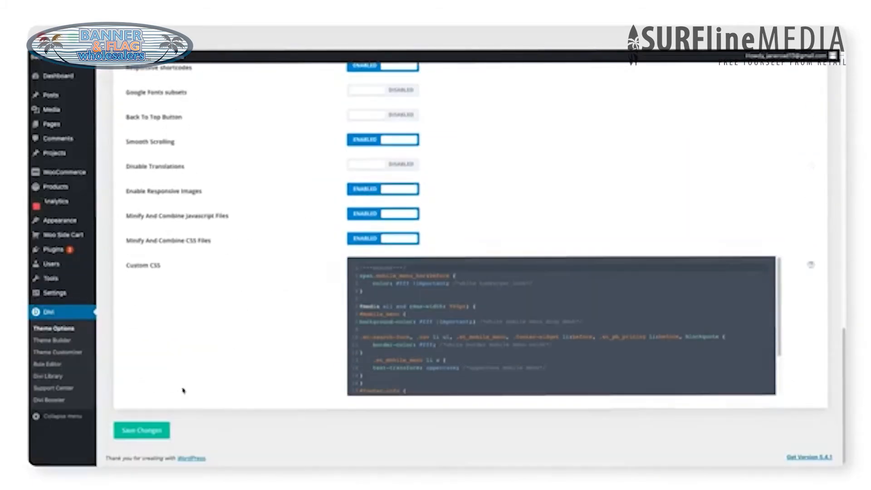
left_click(150, 430)
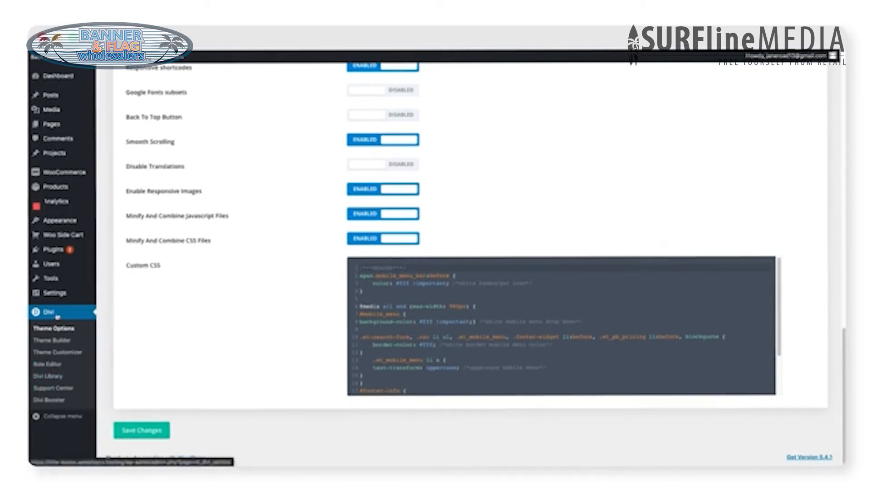
left_click(61, 355)
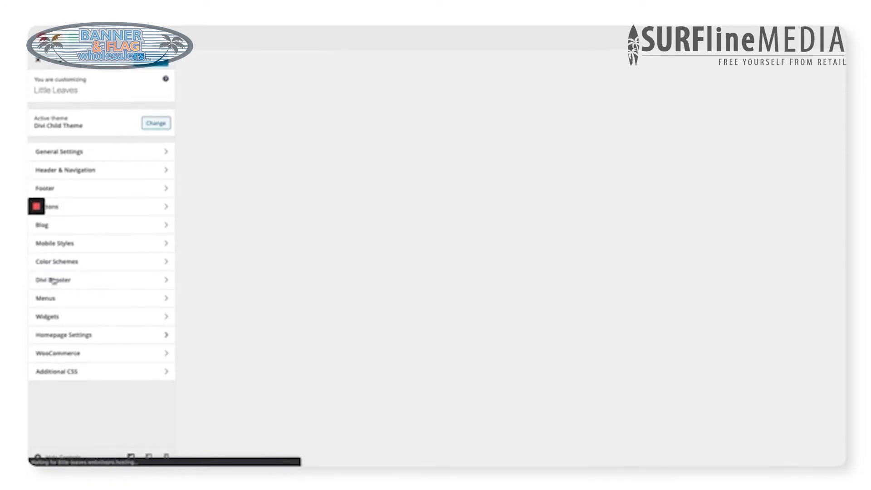
Step: Replace the header's contact phone number and e-mail in Header Elements, then return to Divi Theme Options
left_click(86, 169)
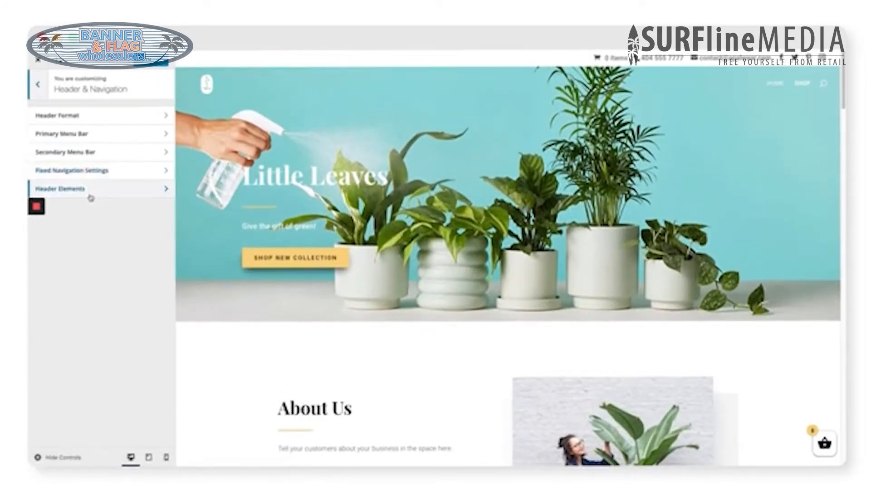
left_click(88, 188)
triple_click(105, 166)
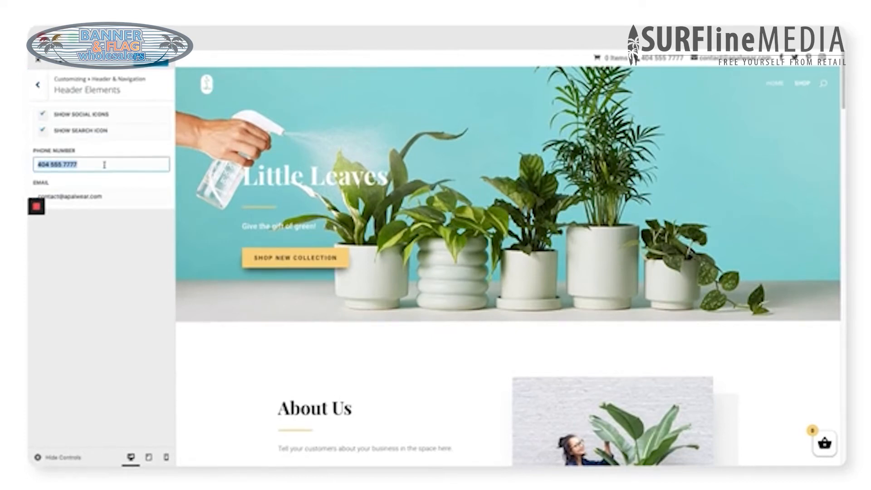
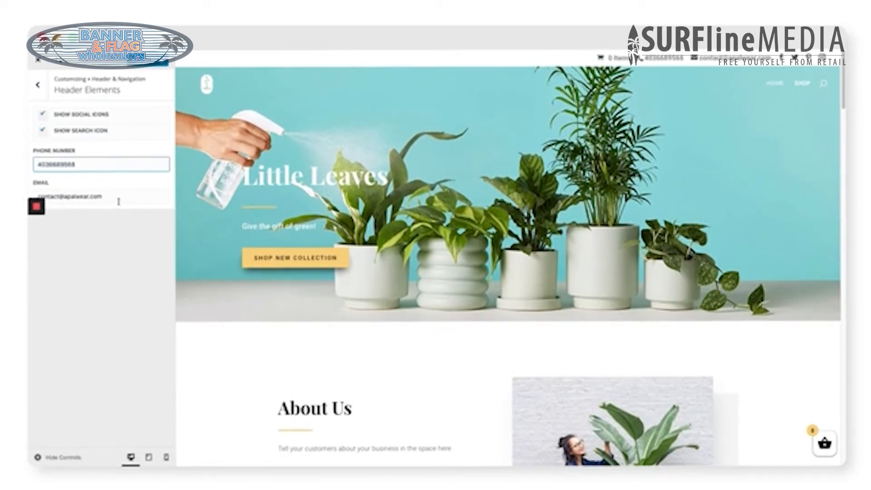
triple_click(118, 201)
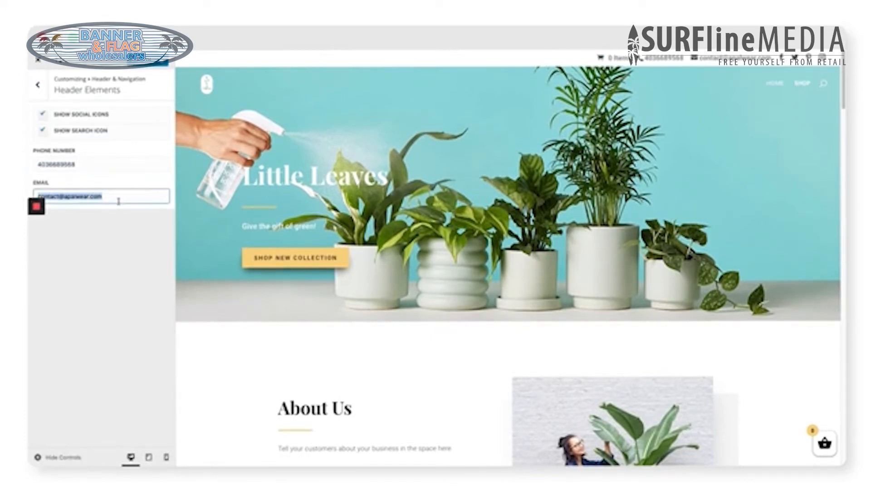
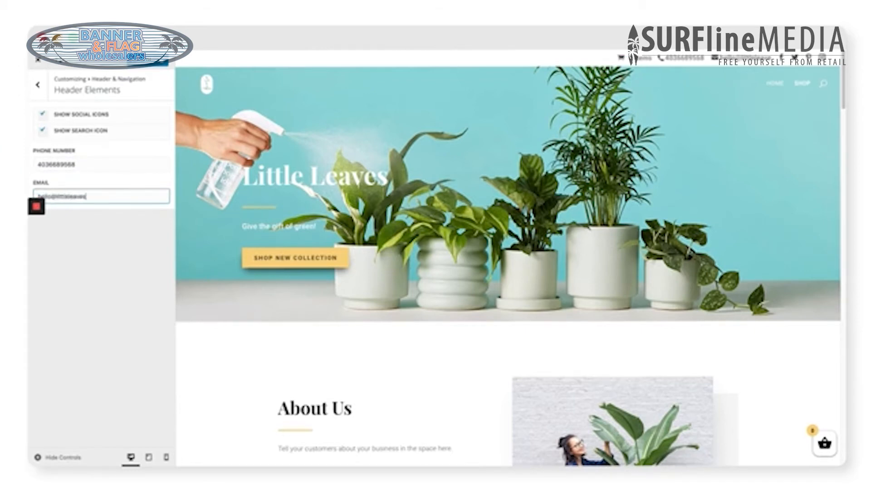
left_click(143, 235)
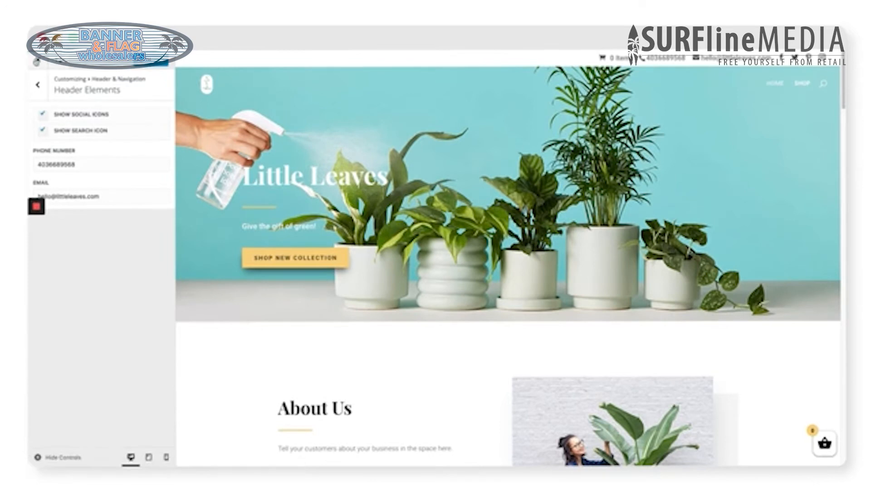
left_click(38, 60)
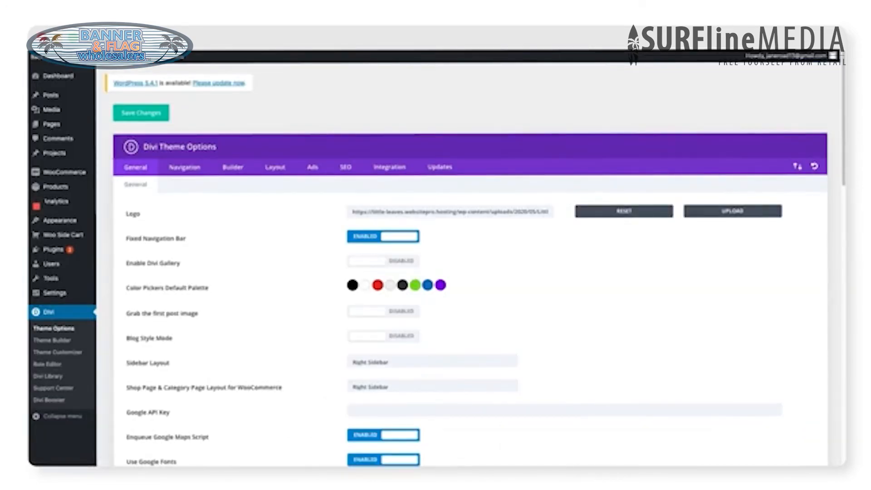
Step: Restart the WooCommerce setup wizard from the Setup wizard section of Settings Help
mouse_move(47, 178)
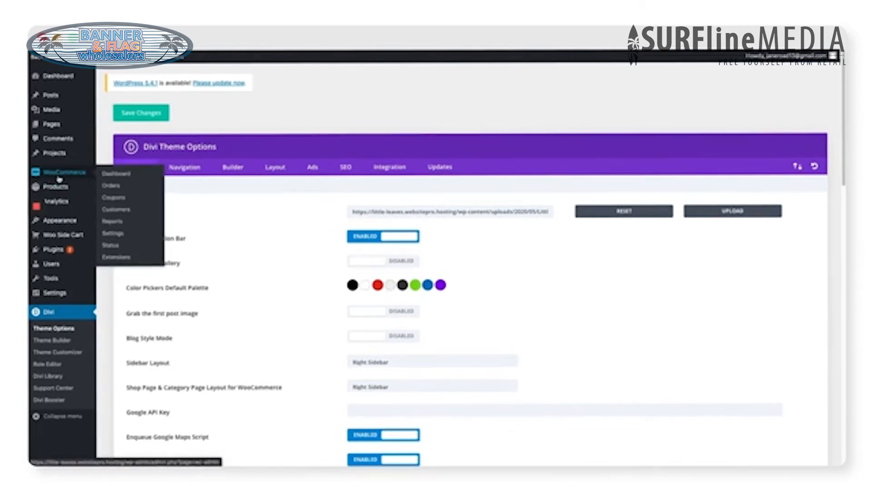
left_click(59, 178)
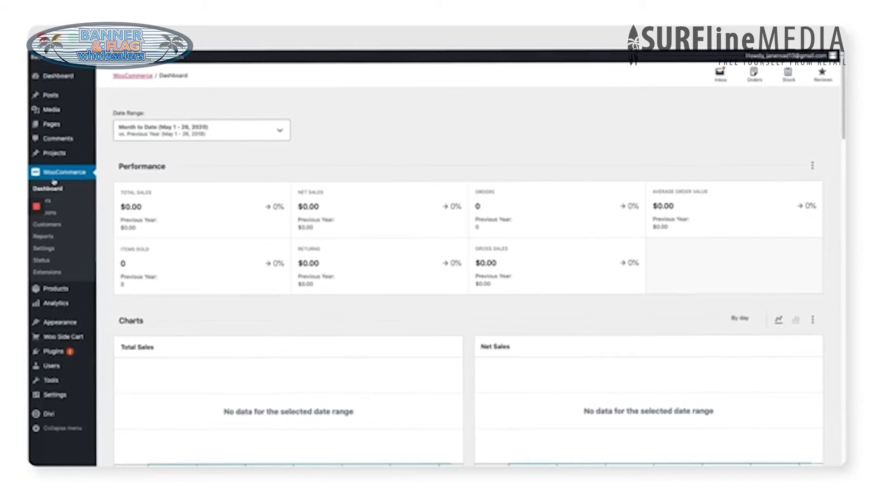
left_click(52, 254)
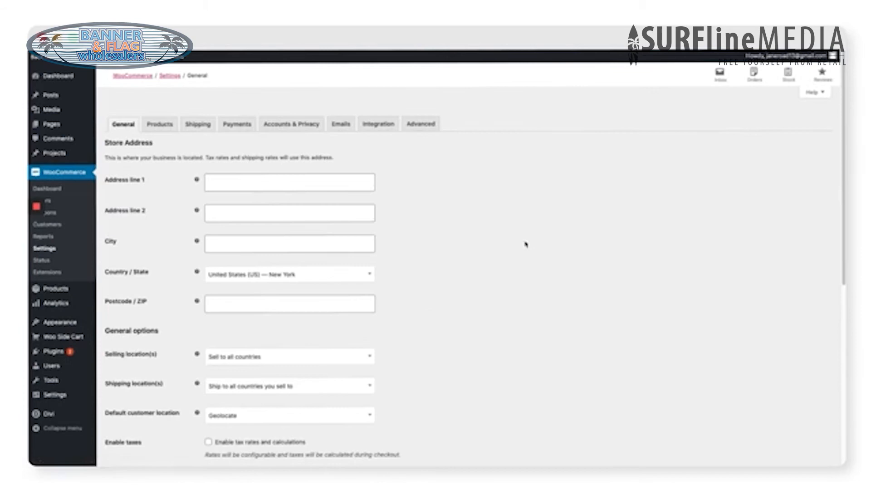
left_click(815, 93)
left_click(131, 138)
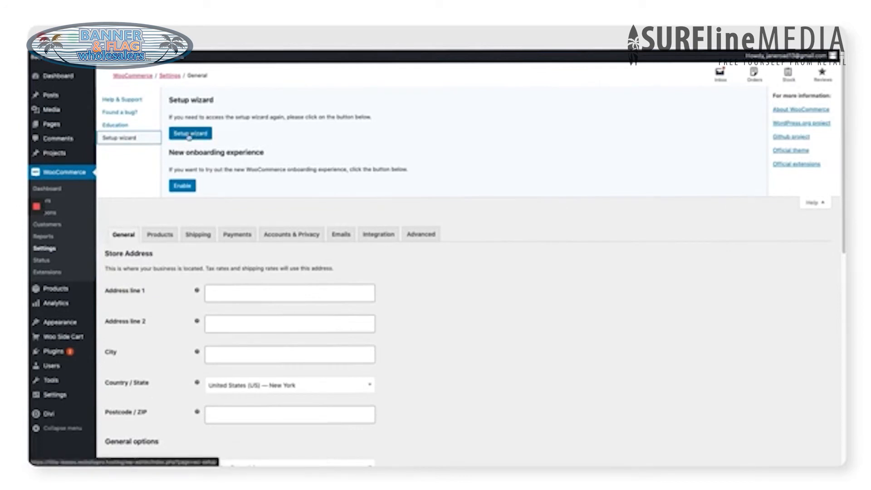
left_click(189, 135)
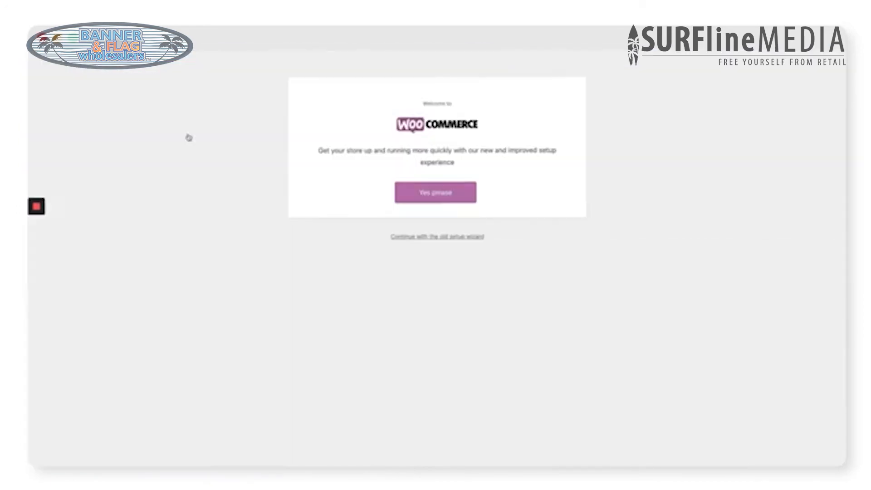
Step: Accept the new setup experience, skip usage tracking, and activate Jetpack and WooCommerce Services
left_click(431, 202)
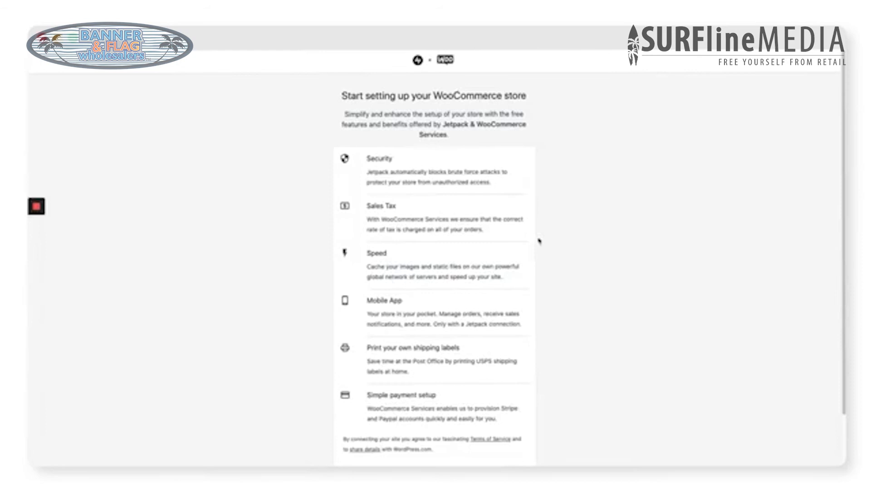
scroll(569, 261, "down", 1)
left_click(430, 425)
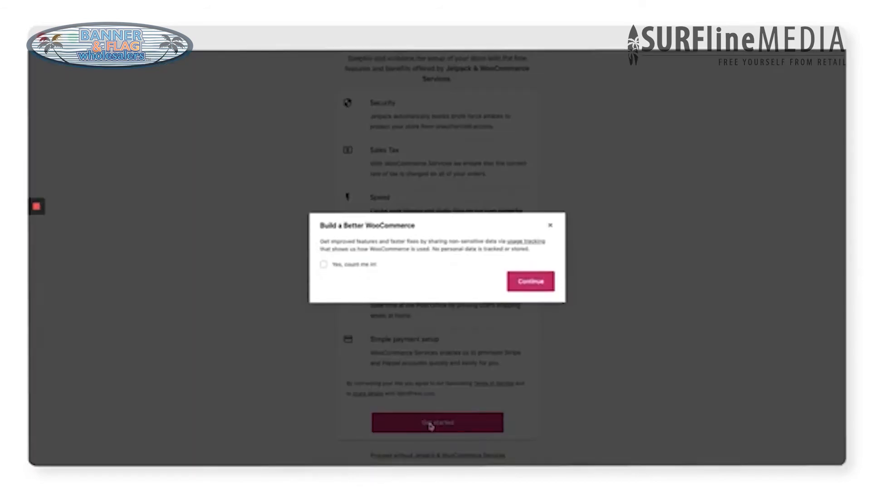
left_click(547, 284)
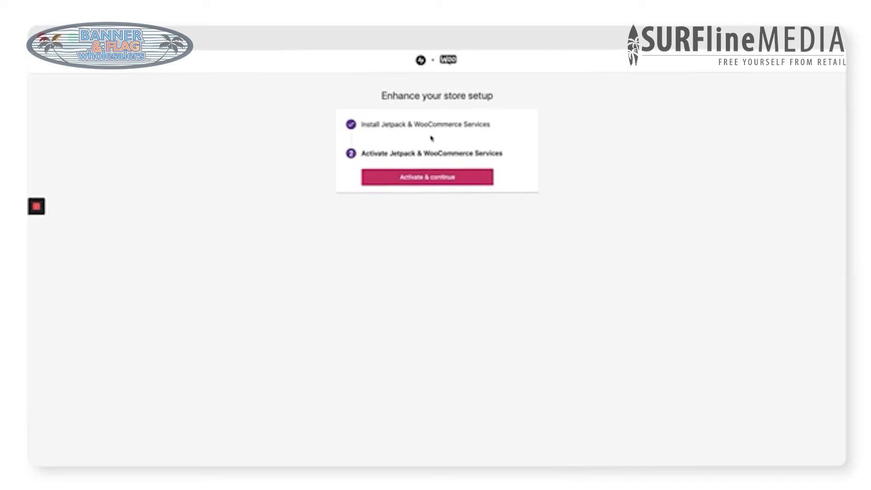
left_click(434, 180)
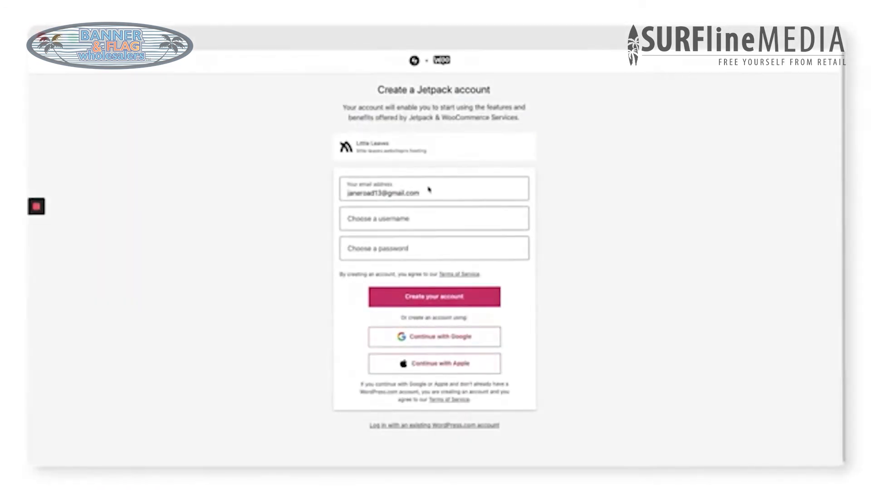
Step: Create a Jetpack account with a username and password, then approve connecting the store
left_click(412, 218)
left_click(441, 249)
type("••••••••••")
left_click(475, 304)
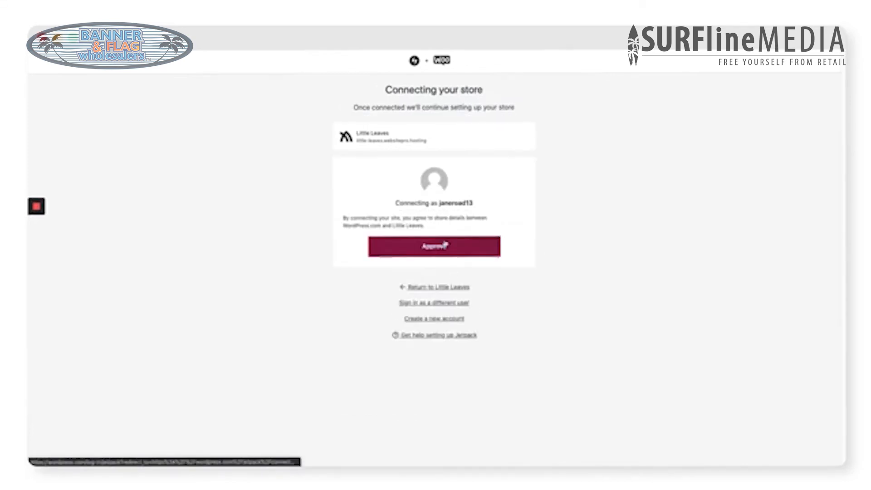
left_click(444, 247)
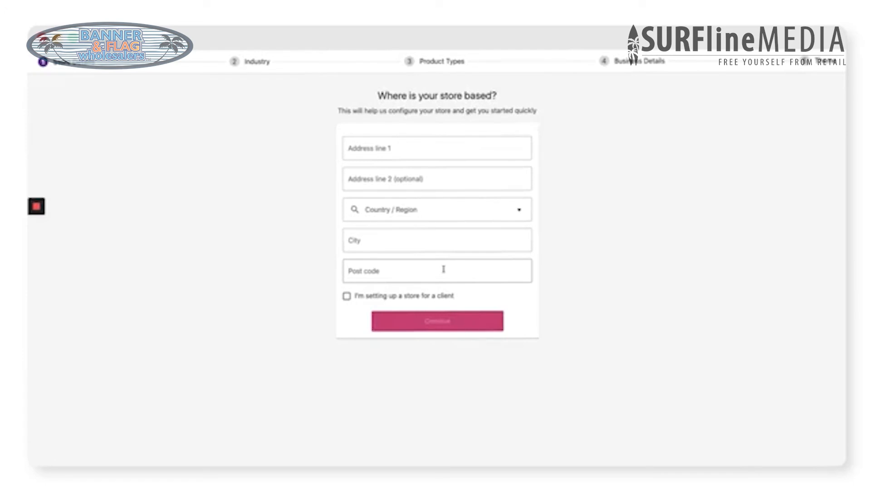
Step: Submit the store address, set industry to Other described as 'Banners', and choose physical products
left_click(410, 149)
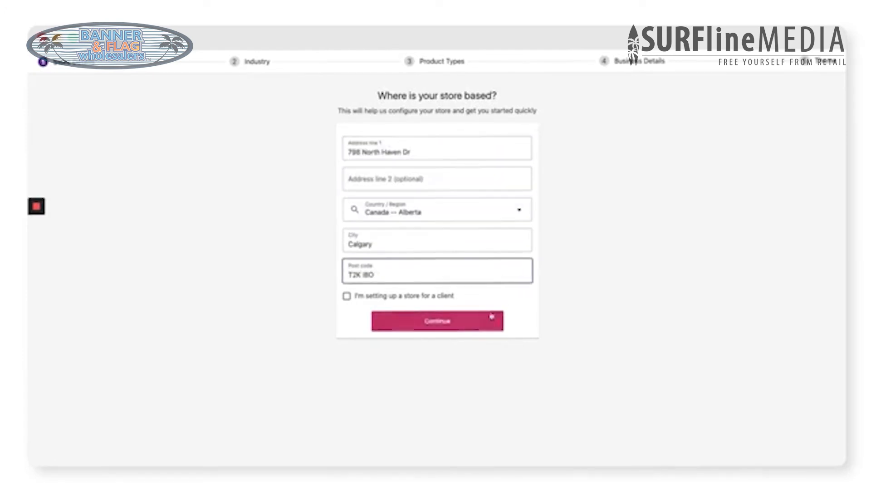
left_click(467, 323)
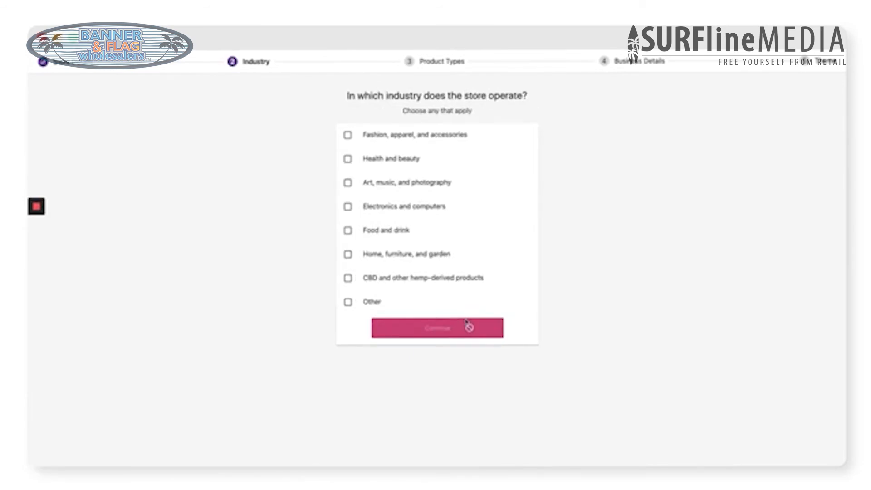
left_click(371, 302)
left_click(388, 330)
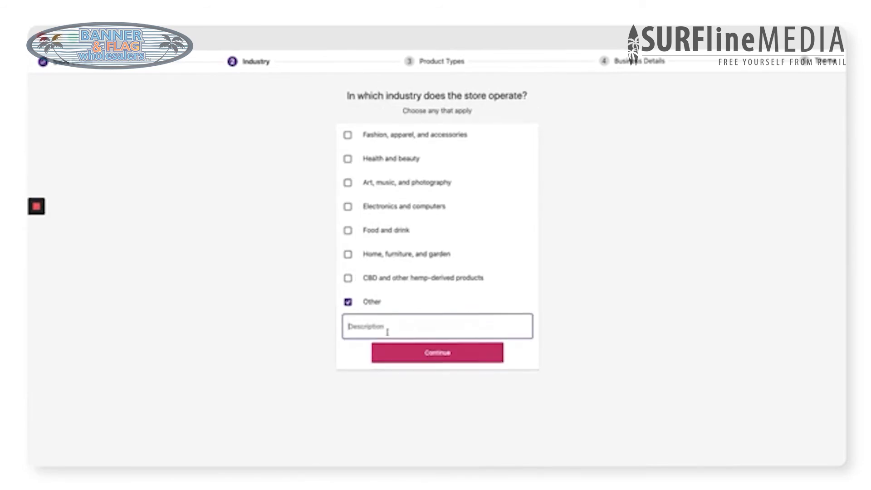
type("Banners")
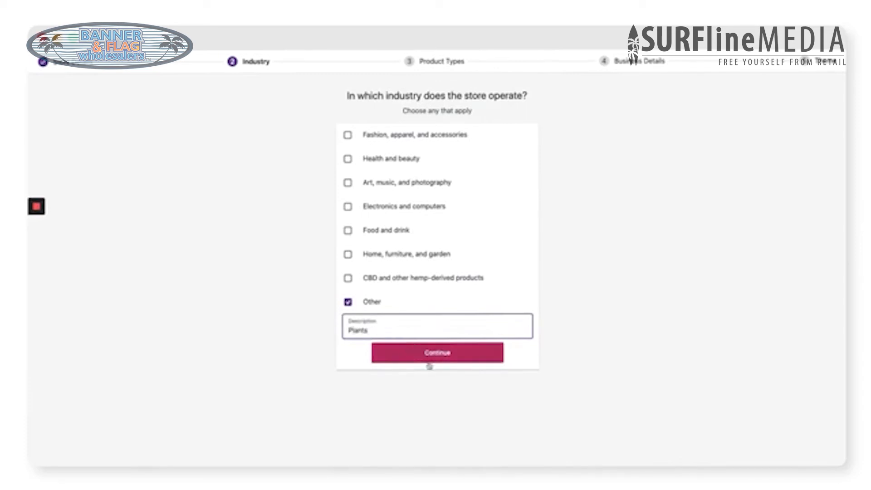
left_click(432, 356)
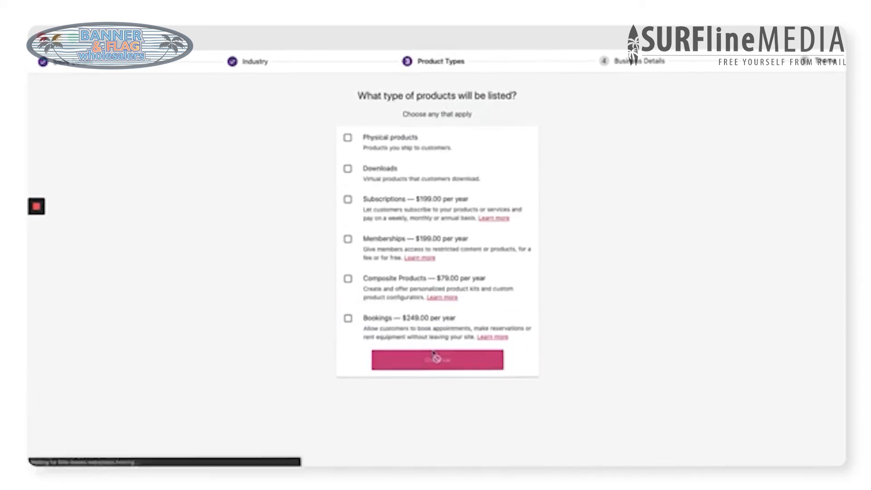
left_click(348, 138)
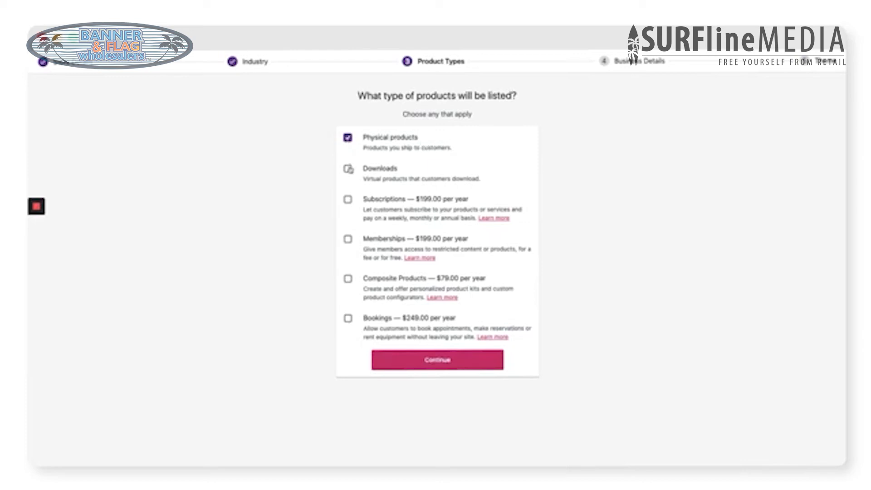
left_click(347, 169)
left_click(434, 361)
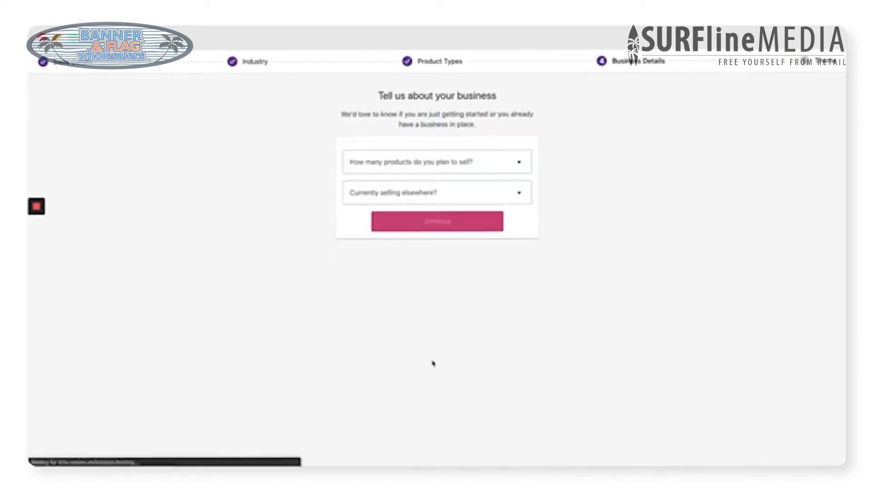
Step: Set business details: 11 - 100 products, also sold in physical stores, $3,000.00 - $13,000.00 revenue
left_click(456, 162)
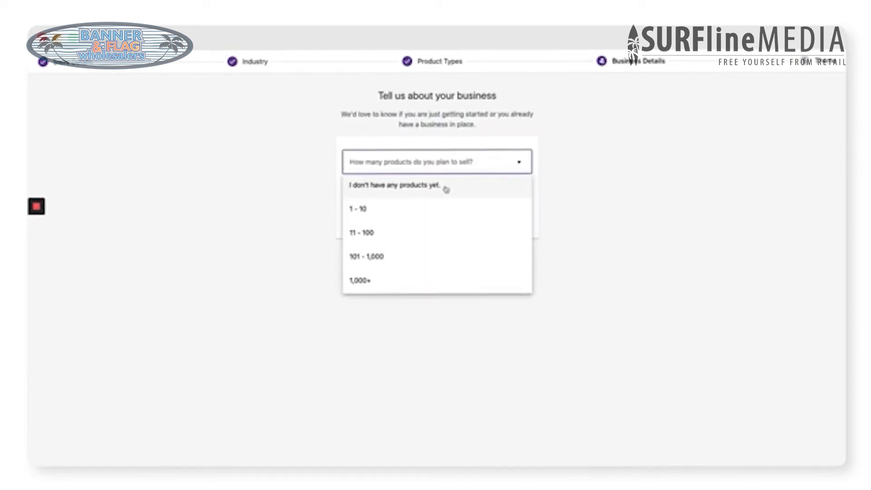
left_click(406, 234)
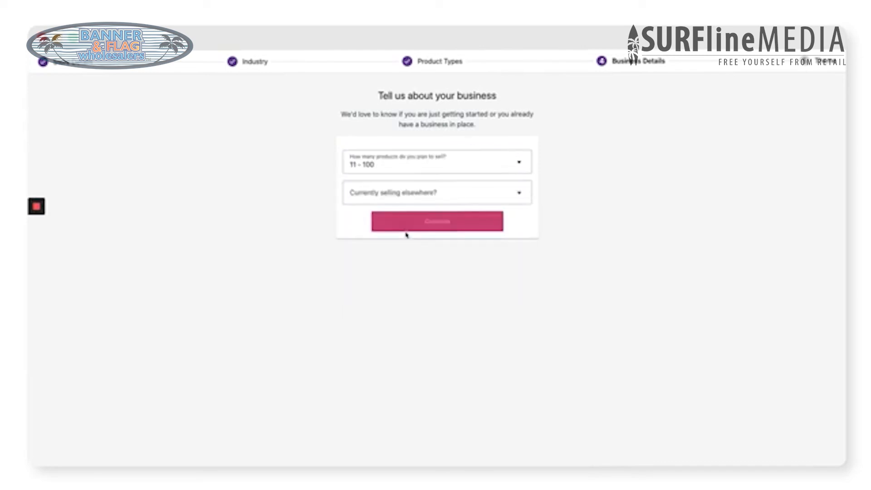
left_click(434, 193)
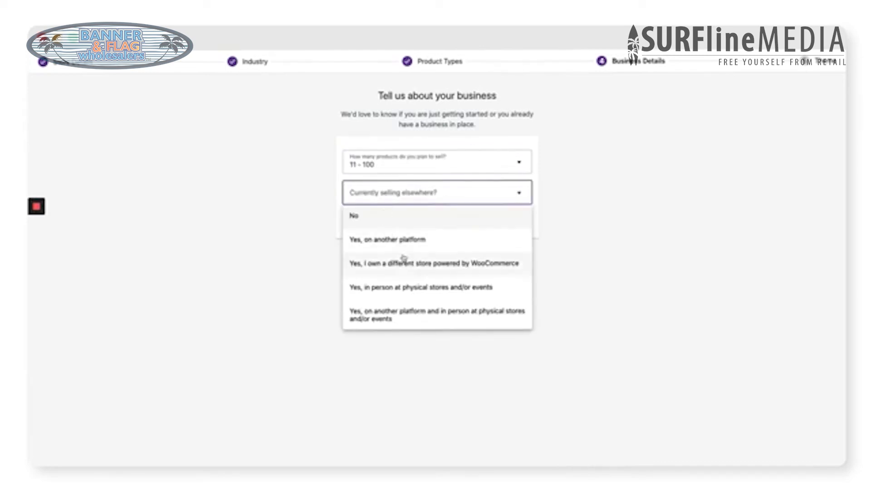
left_click(405, 290)
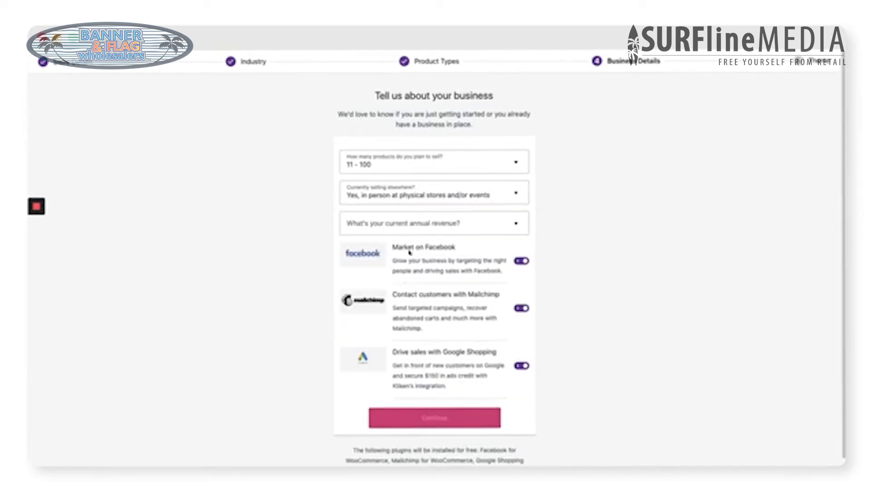
left_click(433, 226)
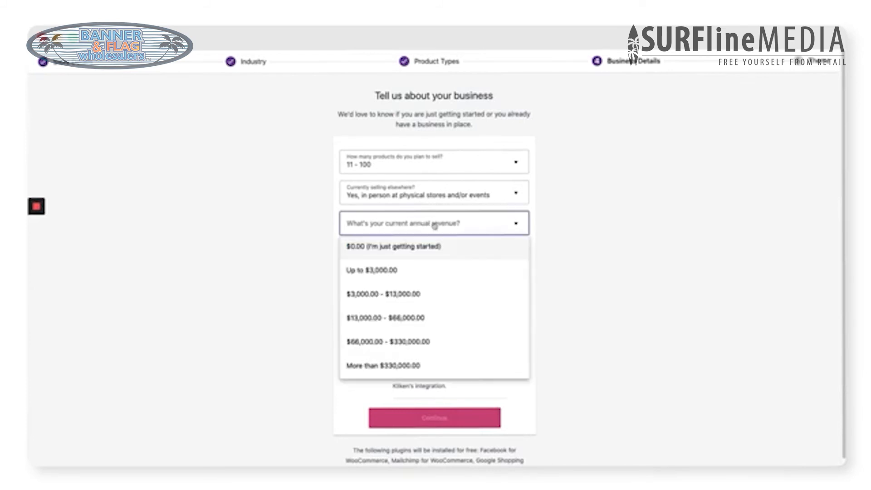
left_click(418, 301)
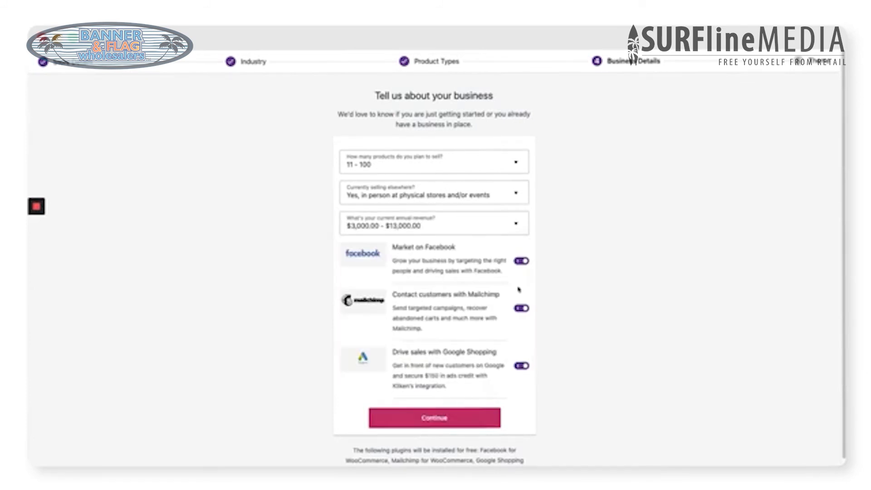
left_click(458, 418)
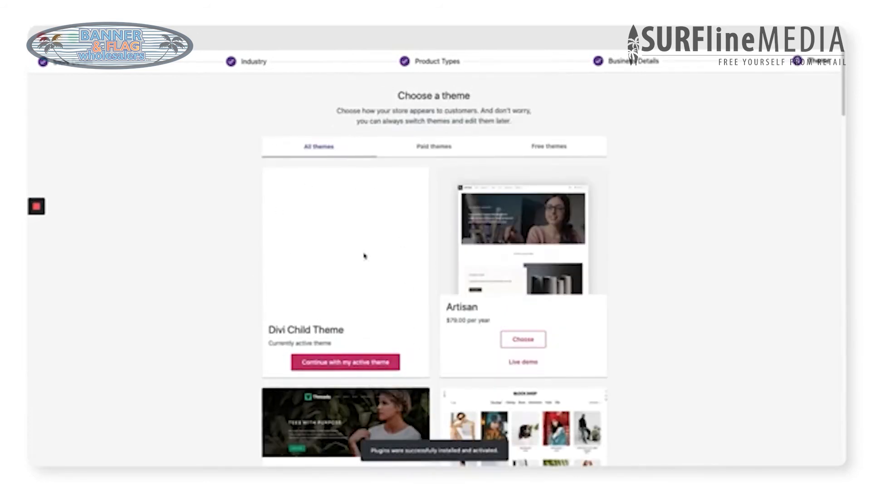
Step: Continue with the active Divi Child Theme, then go to Products > All Products
left_click(346, 366)
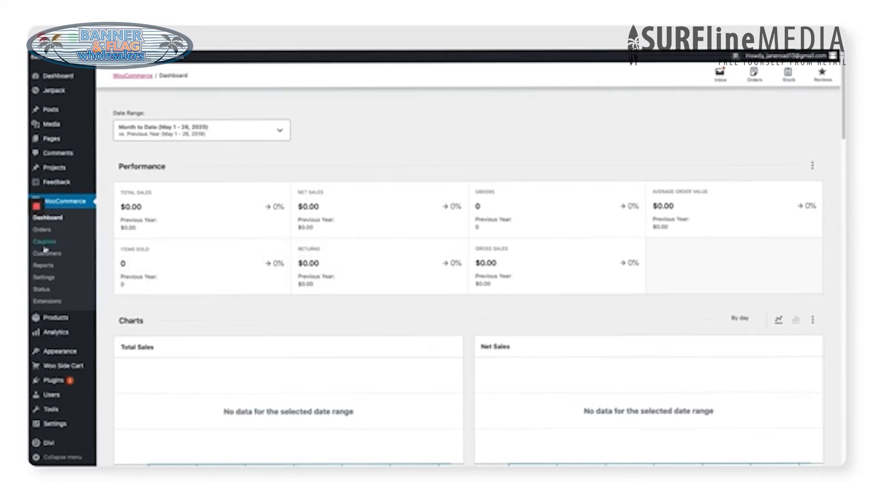
mouse_move(52, 322)
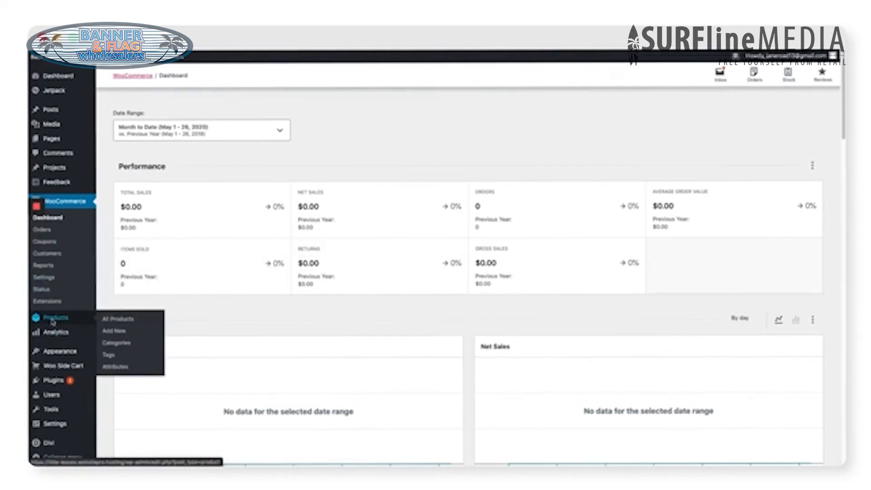
left_click(52, 323)
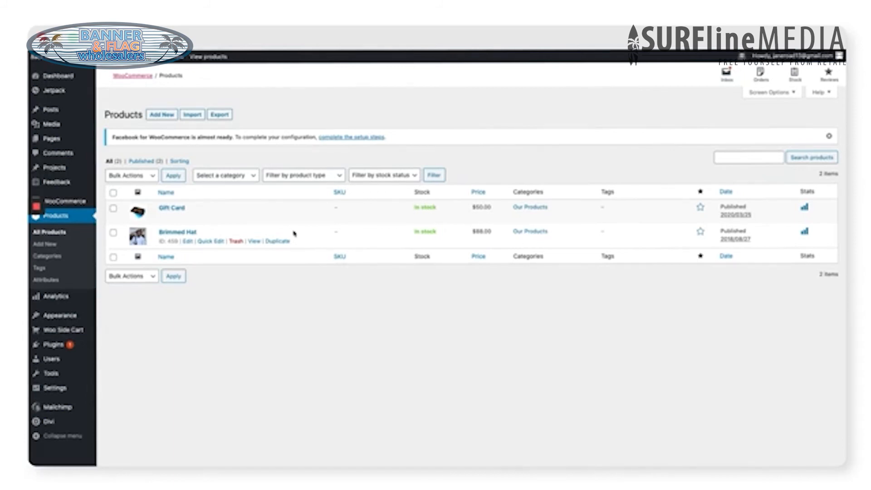
Step: Rename the Brimmed Hat product to 'Alocasia Mandalay' and paste in the new plant description
left_click(171, 234)
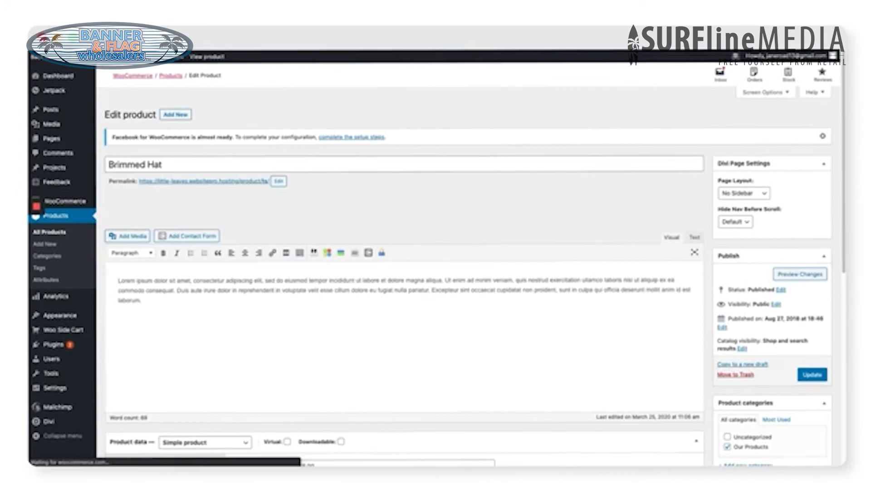
triple_click(231, 168)
type("Alocasia Mandalay")
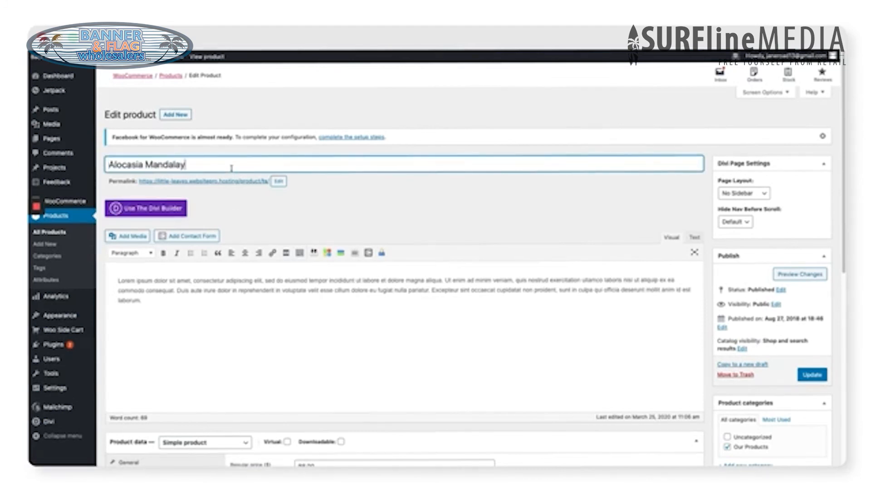
triple_click(178, 301)
type("This single leaf cutting is partially rooted, and comes hand potted in your choice of earthenware planter. One of the most infamous plants on Instagram, everyone needs their very own Alocasia Mandalay in their houseplant collection.")
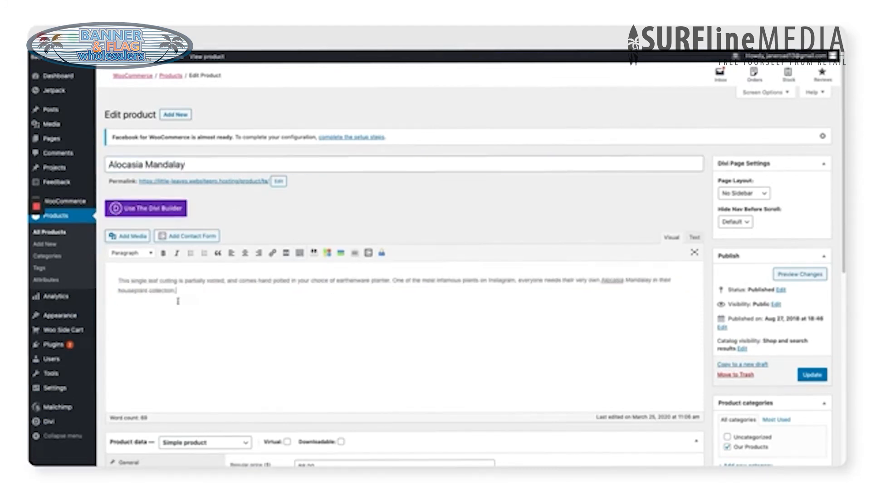
Step: Change the regular price from 88.00 to 40 and remove the old hat product image
scroll(708, 386, "down", 4)
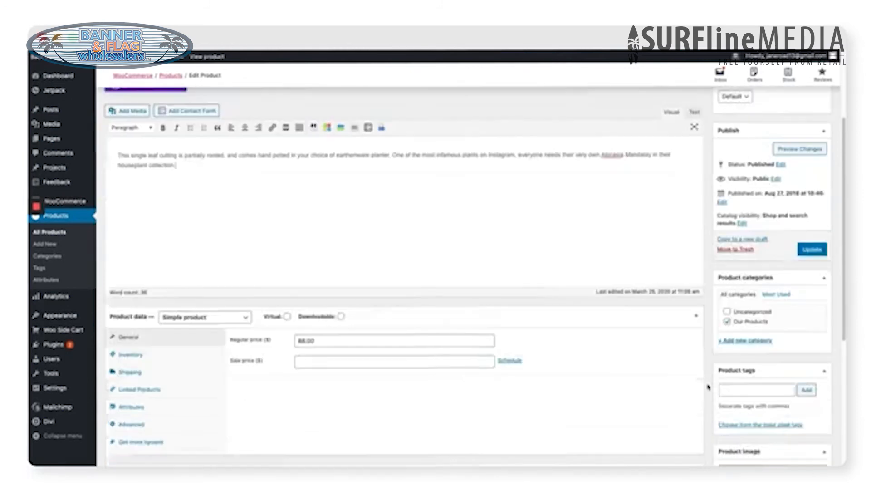
double_click(295, 299)
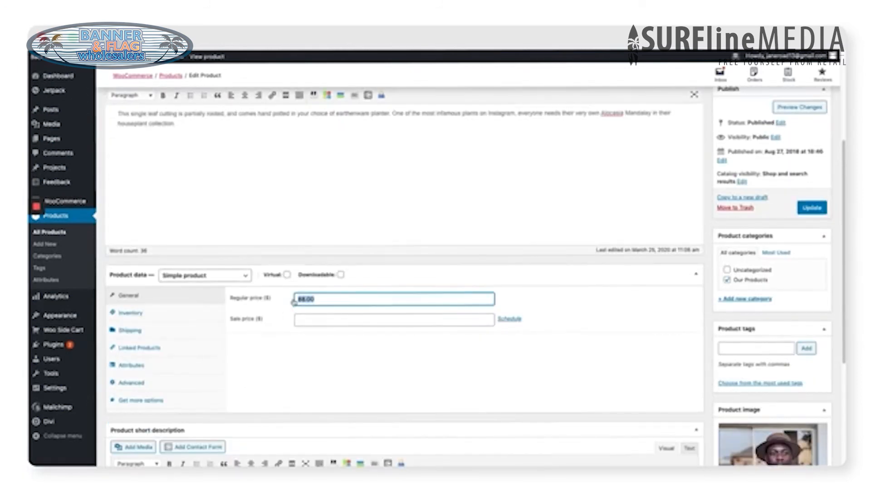
type("40")
left_click(596, 328)
scroll(651, 353, "down", 5)
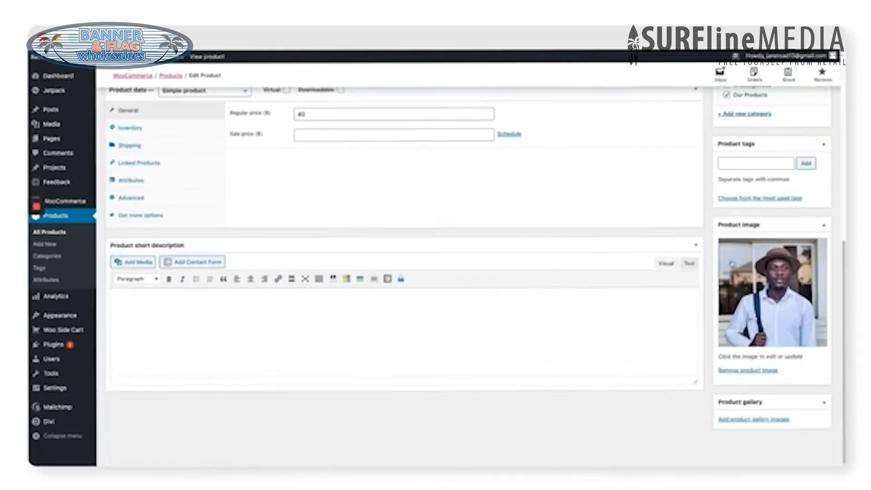
left_click(748, 370)
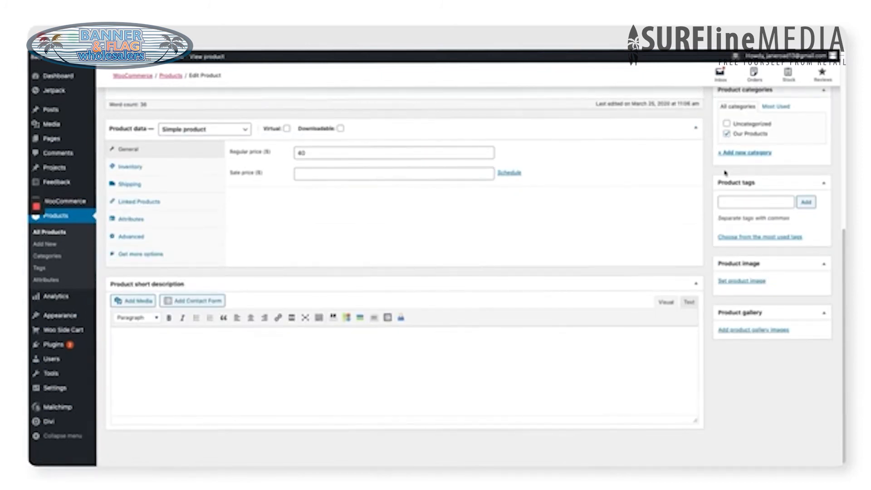
Step: Set the Alocasia Mandalay photo as the product image and update the product
left_click(736, 282)
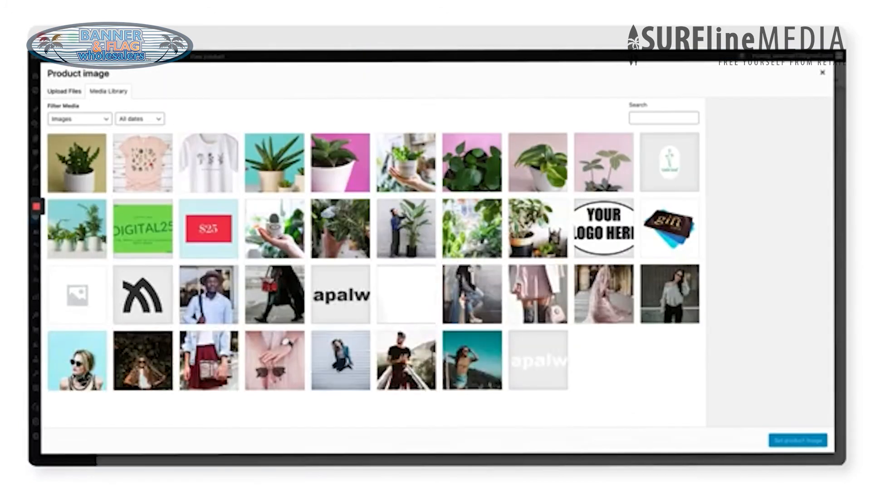
left_click(341, 228)
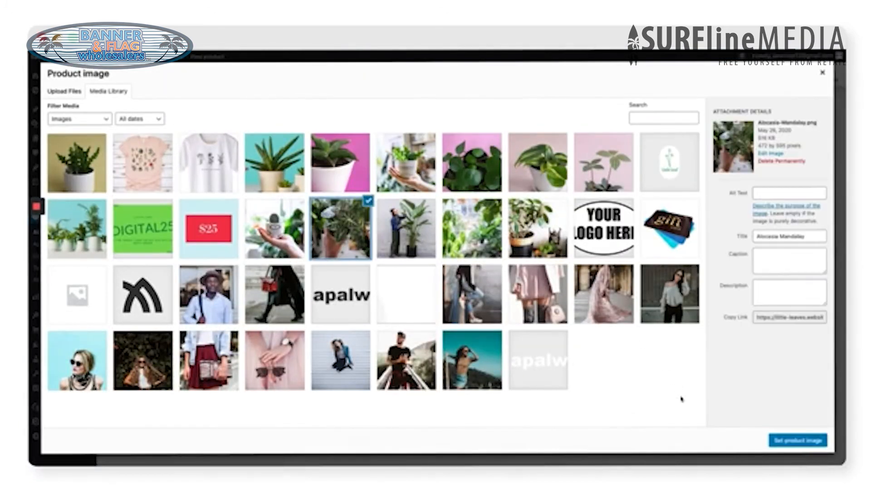
left_click(803, 439)
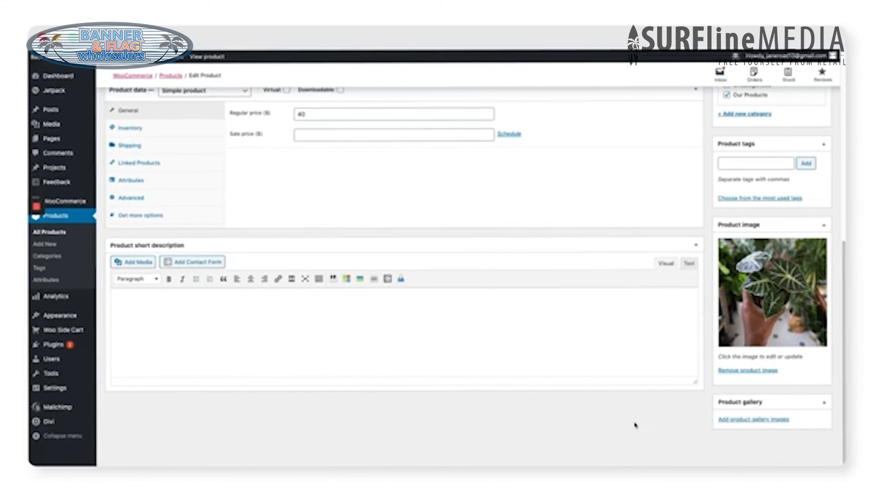
scroll(640, 424, "up", 6)
scroll(692, 424, "up", 2)
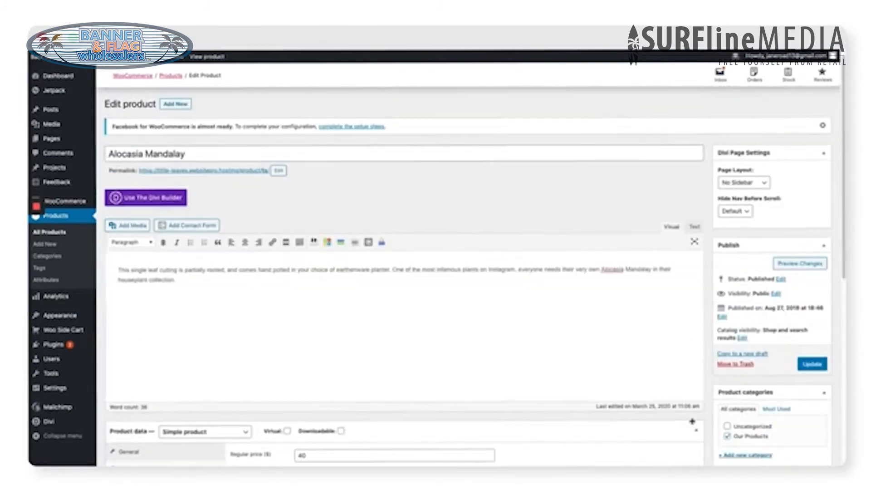
scroll(692, 421, "up", 1)
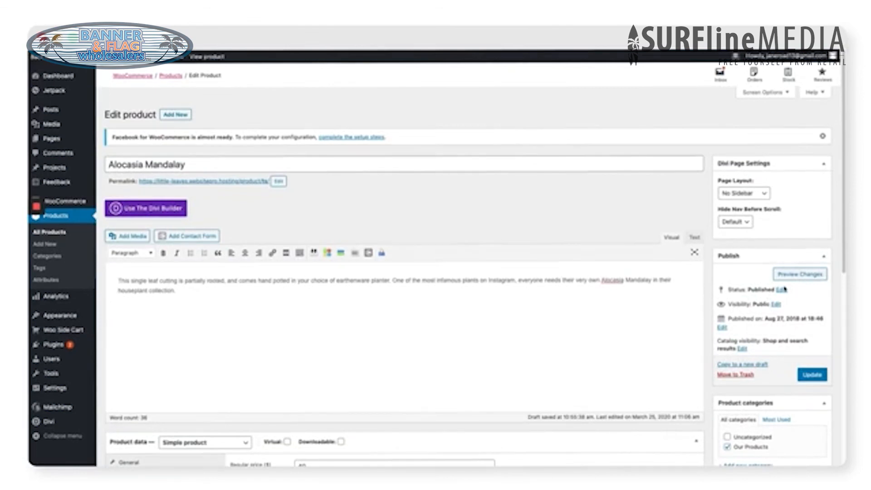
left_click(813, 379)
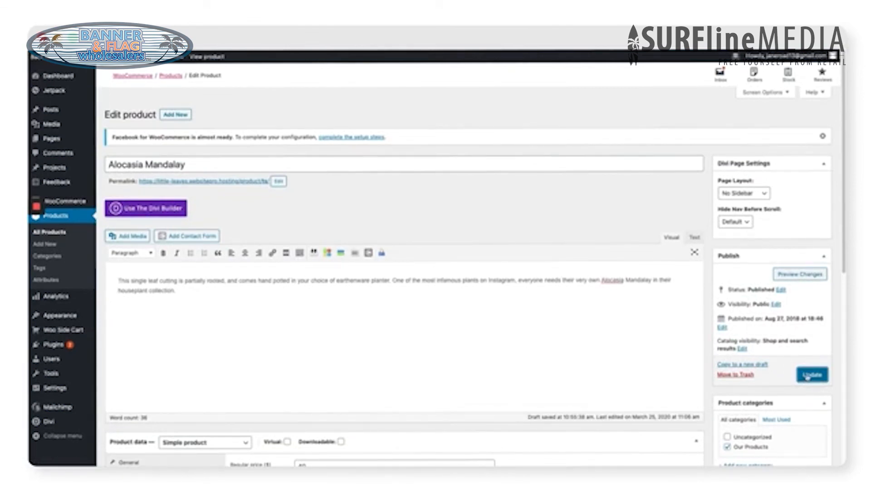
left_click(808, 376)
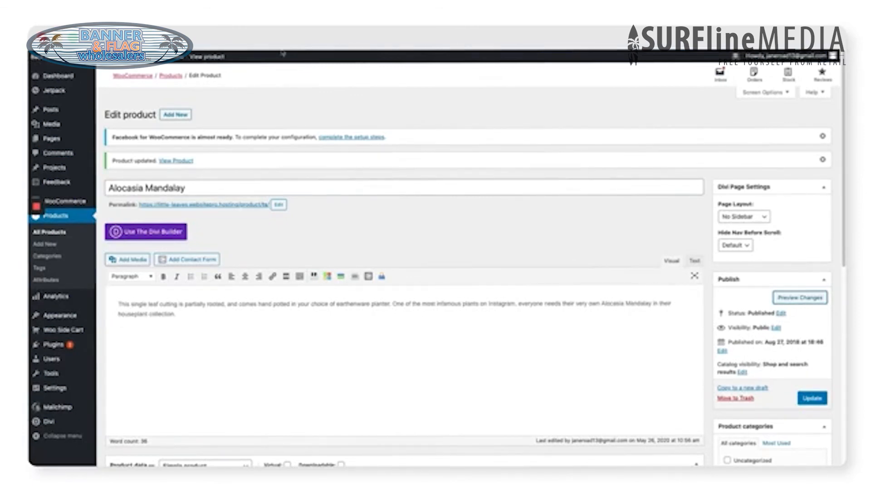
Step: Enable PayPal on the WooCommerce Settings Payments tab
mouse_move(68, 202)
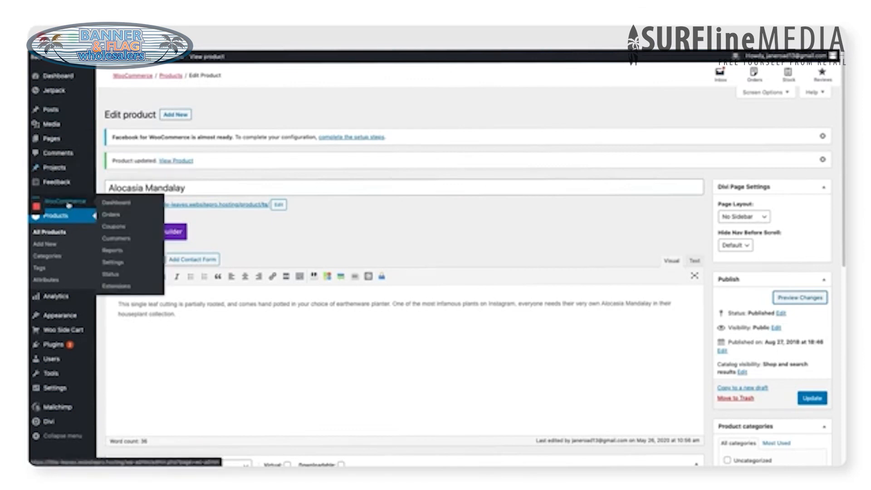
left_click(124, 263)
left_click(236, 127)
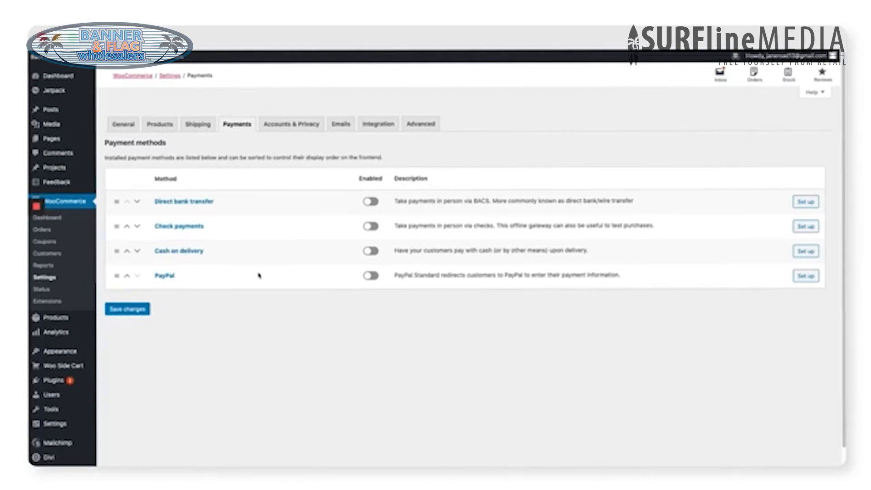
left_click(368, 277)
mouse_move(53, 381)
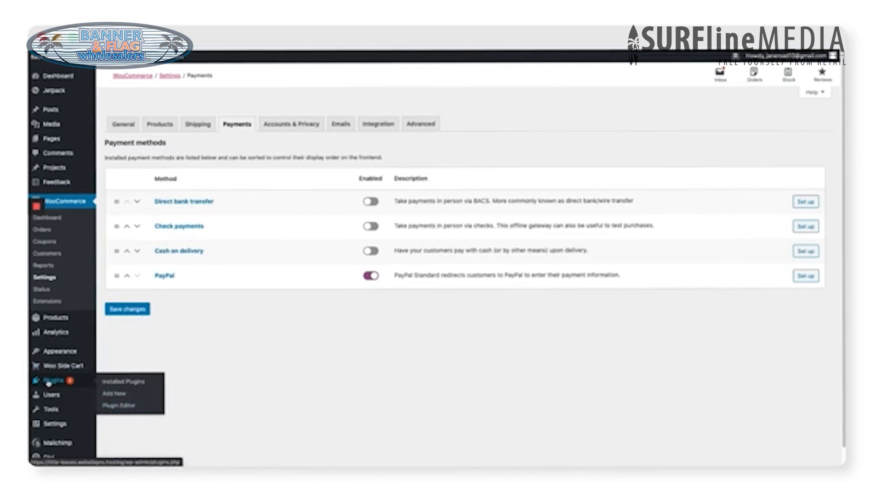
Step: On Plugins > Add New, search the plugin directory for 'stripe woocommerce'
left_click(115, 394)
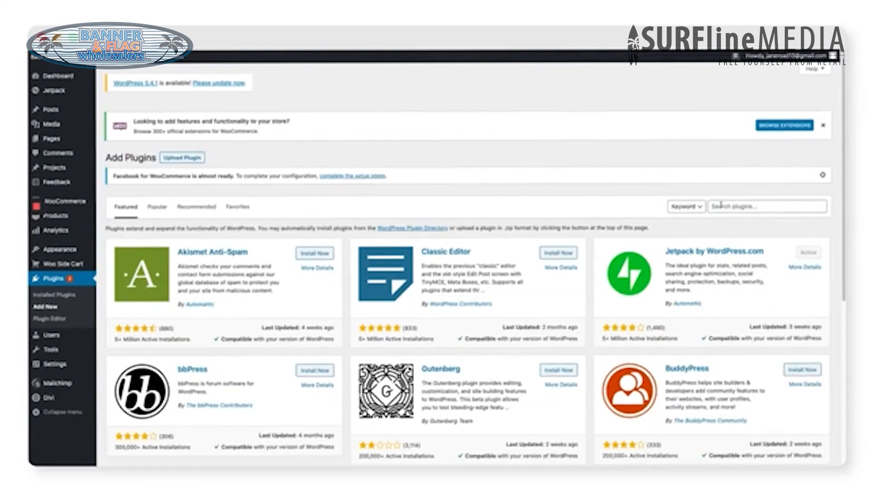
left_click(721, 205)
type("stripe wooco")
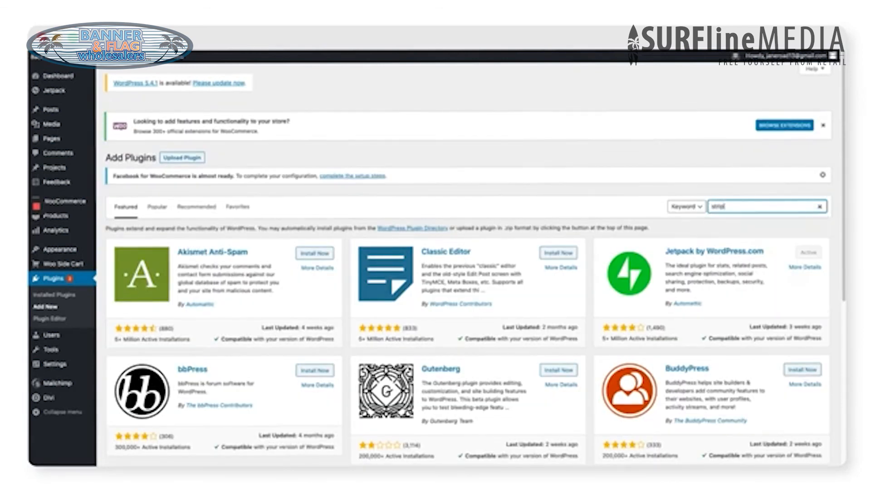
type("mmerce")
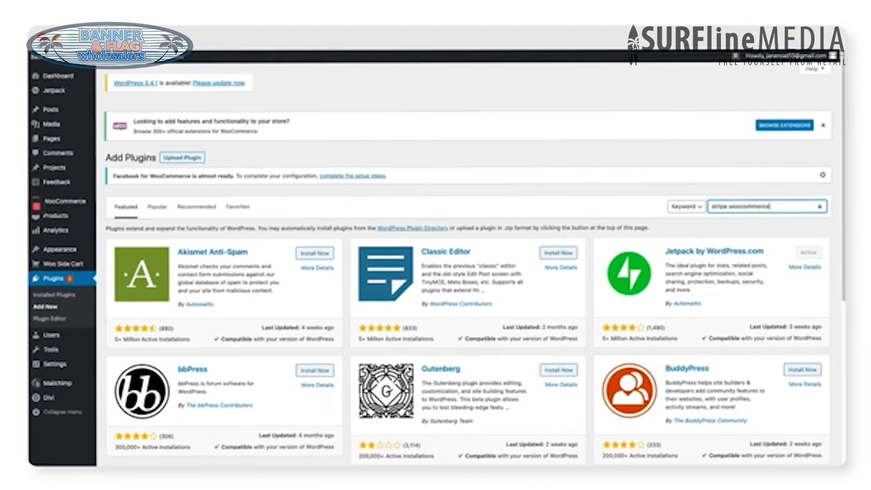